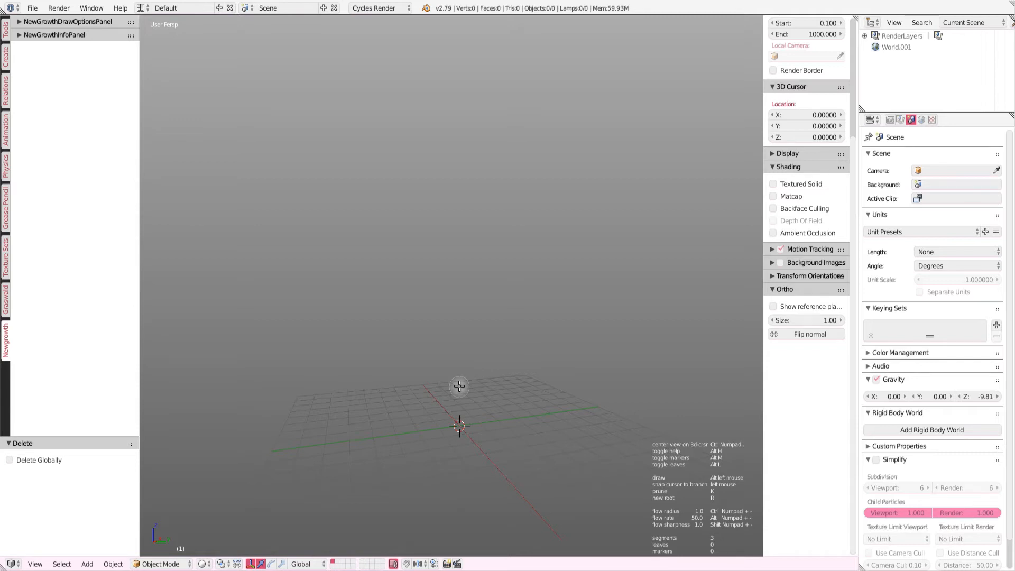
# Enlarge the flow radius to 2.2 and reduce it back to 1.0
pyautogui.press('ctrl+KP_Add')
pyautogui.press('ctrl+KP_Add')
pyautogui.press('ctrl+KP_Add')
pyautogui.press('ctrl+KP_Add')
pyautogui.press('ctrl+KP_Add')
pyautogui.press('ctrl+KP_Add')
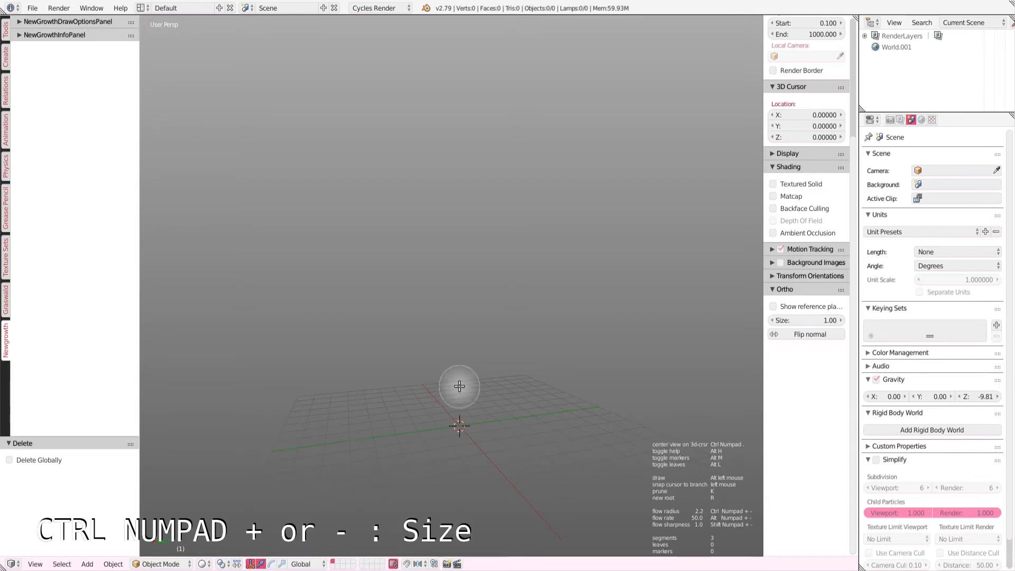
pyautogui.press('ctrl+KP_Subtract')
pyautogui.press('ctrl+KP_Subtract')
pyautogui.press('ctrl+KP_Subtract')
pyautogui.press('ctrl+KP_Subtract')
pyautogui.press('ctrl+KP_Subtract')
pyautogui.press('ctrl+KP_Subtract')
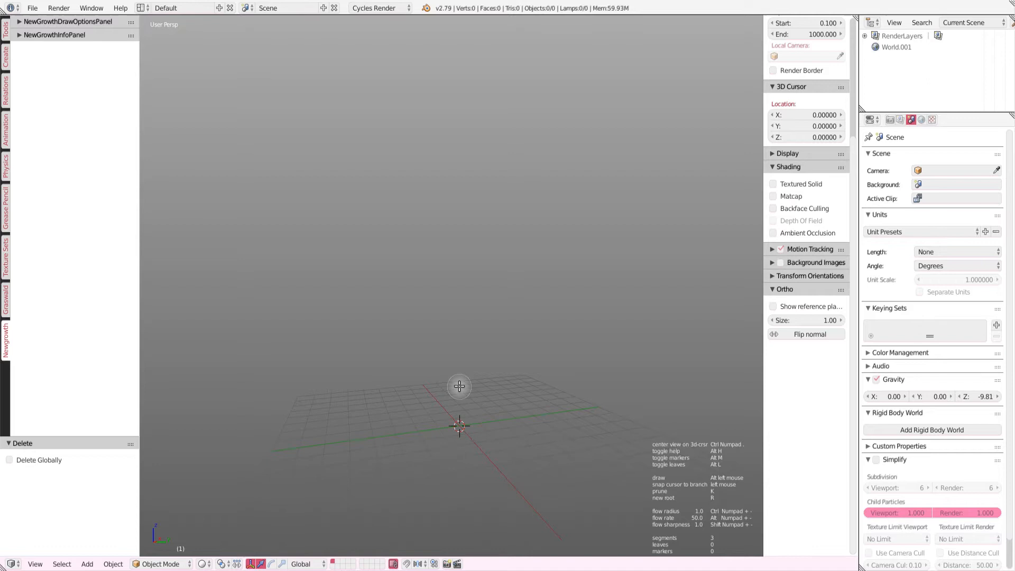
# Set the flow radius to 0.6 and the flow sharpness to 0.3, keeping the flow rate at 50.0
pyautogui.press('shift+KP_Add')
pyautogui.press('shift+KP_Subtract')
pyautogui.press('shift+KP_Subtract')
pyautogui.press('shift+KP_Subtract')
pyautogui.press('shift+KP_Subtract')
pyautogui.press('alt+KP_Subtract')
pyautogui.press('alt+KP_Subtract')
pyautogui.press('ctrl+KP_Subtract')
pyautogui.press('ctrl+KP_Subtract')
pyautogui.press('alt+KP_Subtract')
pyautogui.press('alt+KP_Subtract')
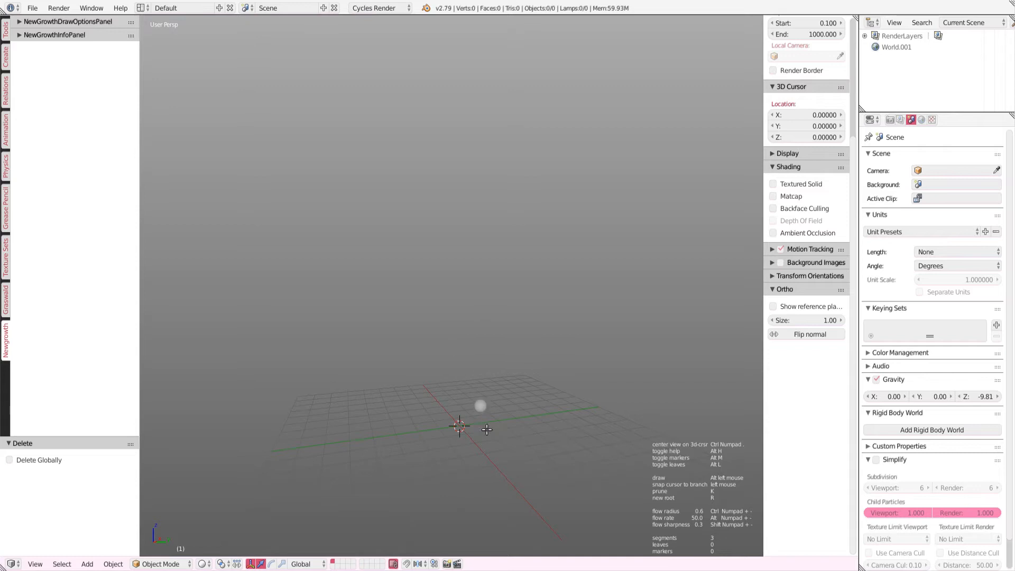
# Undo the stray stroke and draw a tall, nearly vertical trunk upward from the root at the grid's centre
pyautogui.keyDown('alt'); pyautogui.click(448, 283); pyautogui.keyUp('alt')
pyautogui.hotkey('ctrl', 'z')
pyautogui.keyDown('alt'); pyautogui.moveTo(460, 383); pyautogui.dragTo(458, 185); pyautogui.keyUp('alt')
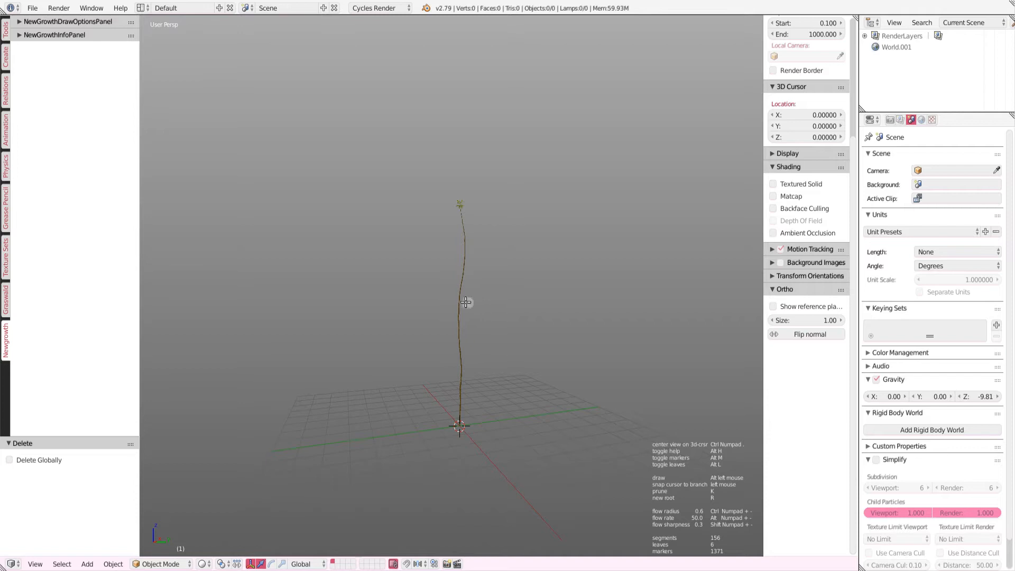
# Snap the 3D cursor to the middle of the trunk and draw two upward-curving branches, one on each side
pyautogui.click(460, 318)
pyautogui.keyDown('alt'); pyautogui.moveTo(485, 303); pyautogui.dragTo(527, 210); pyautogui.keyUp('alt')
pyautogui.moveTo(460, 310)
pyautogui.keyDown('alt'); pyautogui.mouseDown()
pyautogui.moveTo(401, 203)
pyautogui.moveTo(405, 217)
pyautogui.mouseUp(); pyautogui.keyUp('alt')
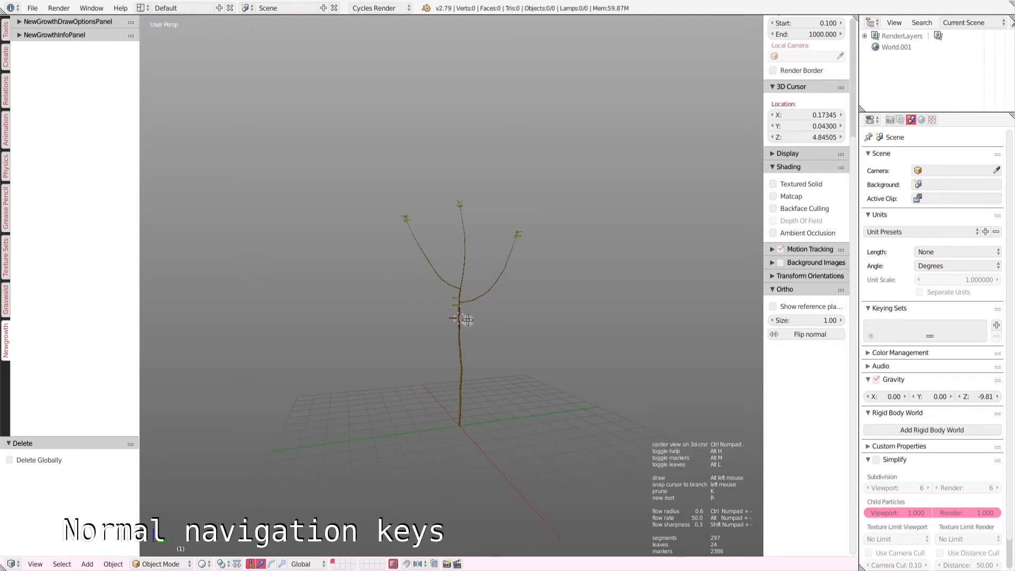
# Draw two more upward-curving branches from mid-trunk, perpendicular to the first pair
pyautogui.moveTo(437, 295); pyautogui.dragTo(538, 315, button='middle')
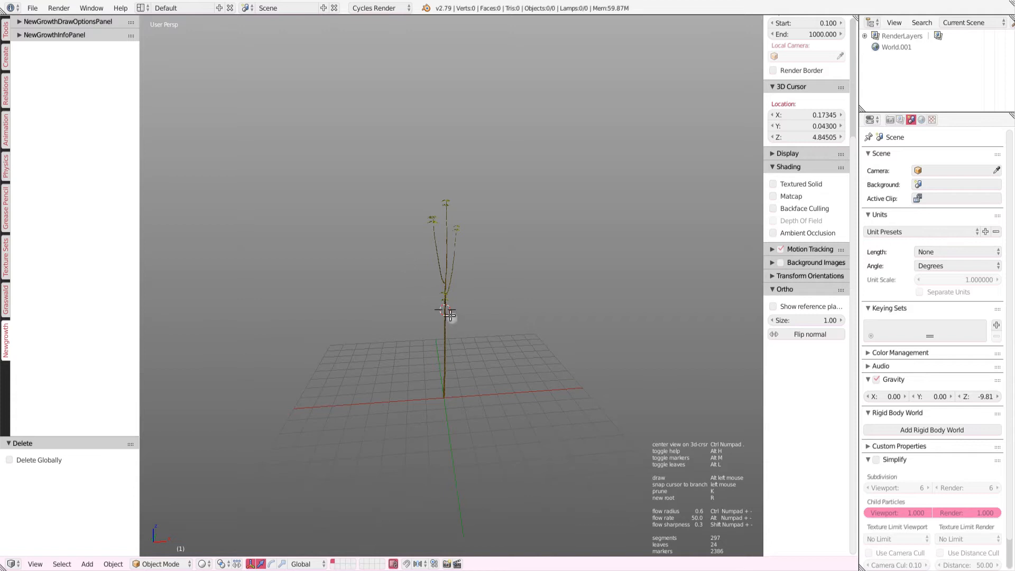
pyautogui.moveTo(444, 287)
pyautogui.keyDown('alt'); pyautogui.mouseDown()
pyautogui.moveTo(462, 297)
pyautogui.moveTo(472, 288)
pyautogui.moveTo(496, 217)
pyautogui.moveTo(495, 226)
pyautogui.mouseUp(); pyautogui.keyUp('alt')
pyautogui.keyDown('alt'); pyautogui.moveTo(432, 289); pyautogui.dragTo(395, 204); pyautogui.keyUp('alt')
pyautogui.moveTo(497, 290); pyautogui.dragTo(419, 287, button='middle')
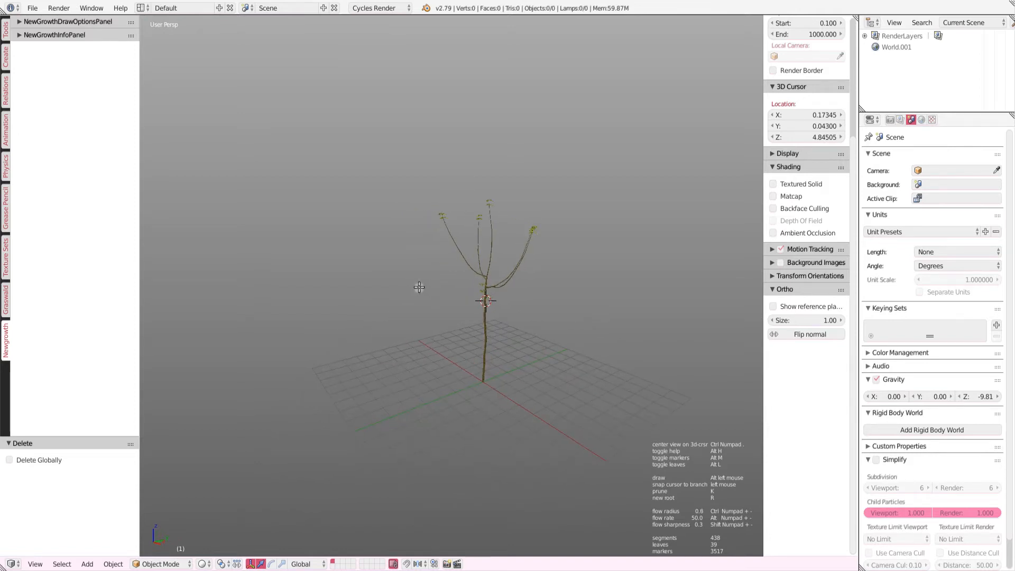
# Set the flow radius to 4.2 and draw over the branch tips to grow a leafy crown
pyautogui.press('ctrl+KP_Add')
pyautogui.press('ctrl+KP_Add')
pyautogui.press('ctrl+KP_Add')
pyautogui.press('ctrl+KP_Add')
pyautogui.press('ctrl+KP_Add')
pyautogui.press('ctrl+KP_Add')
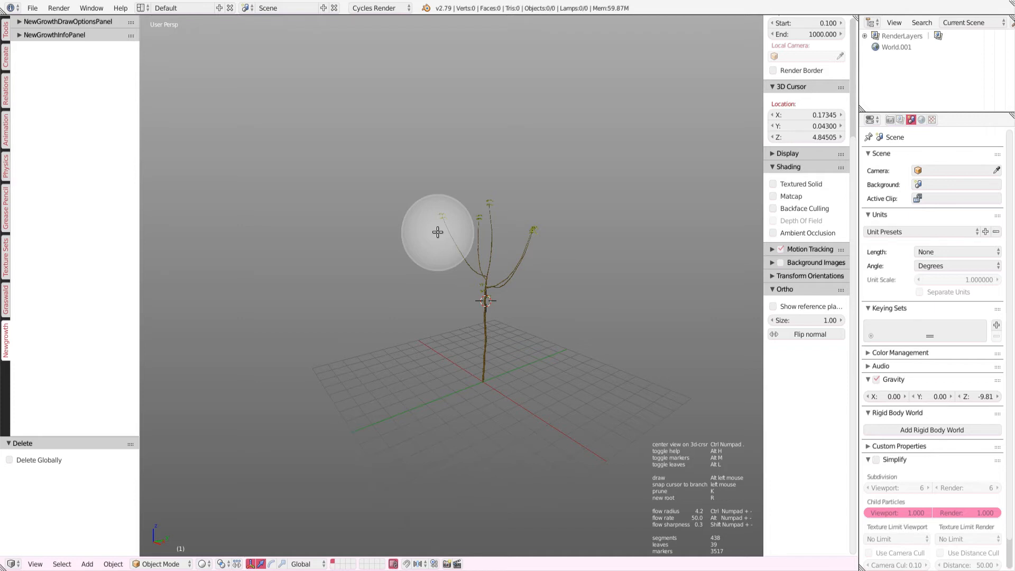
pyautogui.moveTo(438, 232)
pyautogui.keyDown('alt'); pyautogui.mouseDown()
pyautogui.moveTo(492, 244)
pyautogui.moveTo(518, 237)
pyautogui.moveTo(512, 209)
pyautogui.moveTo(497, 267)
pyautogui.moveTo(517, 208)
pyautogui.moveTo(533, 240)
pyautogui.moveTo(499, 188)
pyautogui.moveTo(458, 208)
pyautogui.moveTo(483, 194)
pyautogui.moveTo(514, 252)
pyautogui.moveTo(453, 265)
pyautogui.moveTo(456, 190)
pyautogui.moveTo(480, 169)
pyautogui.moveTo(494, 193)
pyautogui.mouseUp(); pyautogui.keyUp('alt')
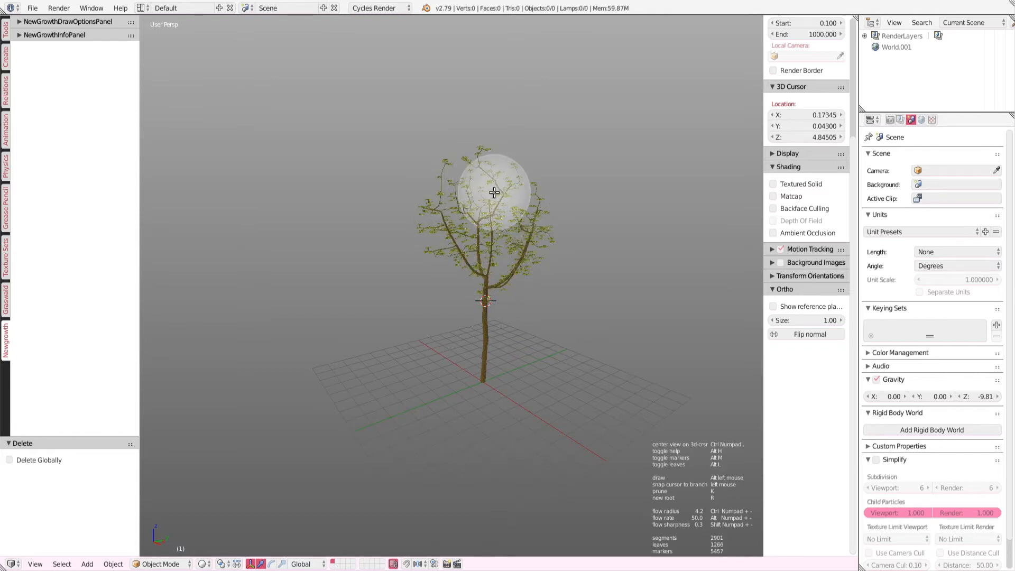
# Raise the flow radius to 7.6 and draw broad strokes from two view angles to fill out the crown
pyautogui.press('ctrl+KP_Add')
pyautogui.press('ctrl+KP_Add')
pyautogui.press('ctrl+KP_Add')
pyautogui.press('ctrl+KP_Add')
pyautogui.press('ctrl+KP_Add')
pyautogui.press('ctrl+KP_Add')
pyautogui.press('ctrl+KP_Add')
pyautogui.press('ctrl+KP_Add')
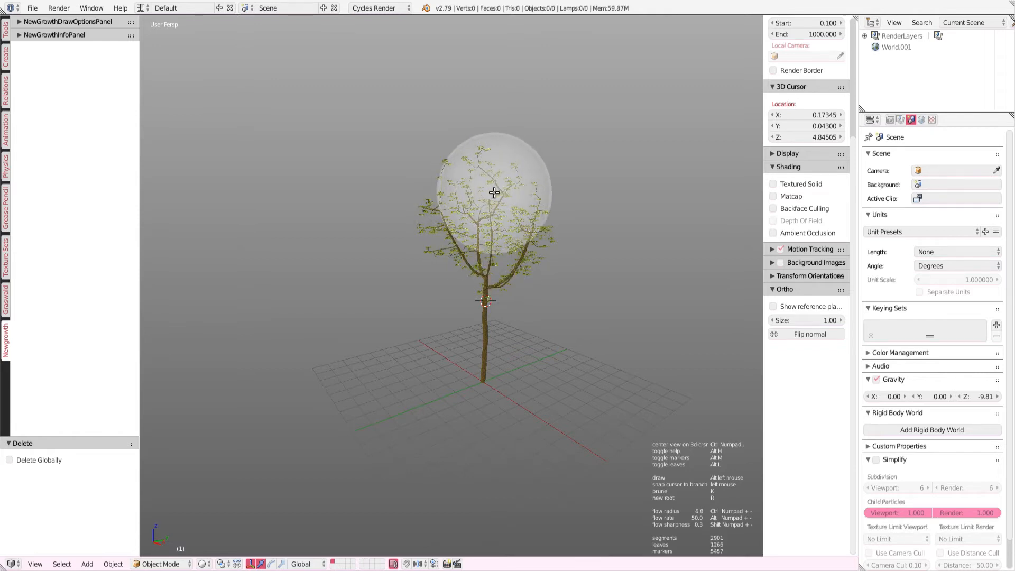
pyautogui.moveTo(496, 191)
pyautogui.keyDown('alt'); pyautogui.mouseDown()
pyautogui.moveTo(474, 178)
pyautogui.moveTo(462, 185)
pyautogui.moveTo(508, 216)
pyautogui.moveTo(464, 220)
pyautogui.mouseUp(); pyautogui.keyUp('alt')
pyautogui.moveTo(465, 220)
pyautogui.mouseDown(button='middle')
pyautogui.moveTo(492, 241)
pyautogui.moveTo(555, 236)
pyautogui.moveTo(516, 220)
pyautogui.mouseUp(button='middle')
pyautogui.moveTo(517, 220)
pyautogui.keyDown('alt'); pyautogui.mouseDown()
pyautogui.moveTo(434, 181)
pyautogui.moveTo(439, 233)
pyautogui.moveTo(414, 184)
pyautogui.moveTo(456, 210)
pyautogui.moveTo(474, 197)
pyautogui.mouseUp(); pyautogui.keyUp('alt')
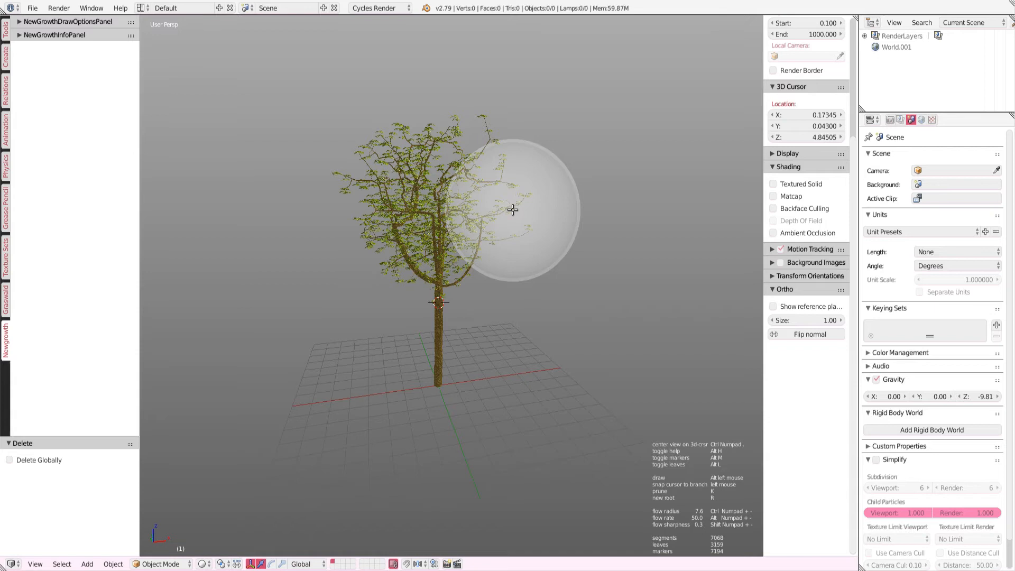
# Reduce the flow radius to 1.0
pyautogui.press('ctrl+KP_Subtract')
pyautogui.press('ctrl+KP_Subtract')
pyautogui.press('ctrl+KP_Subtract')
pyautogui.press('ctrl+KP_Subtract')
pyautogui.press('ctrl+KP_Subtract')
pyautogui.press('ctrl+KP_Subtract')
pyautogui.press('ctrl+KP_Subtract')
pyautogui.press('ctrl+KP_Subtract')
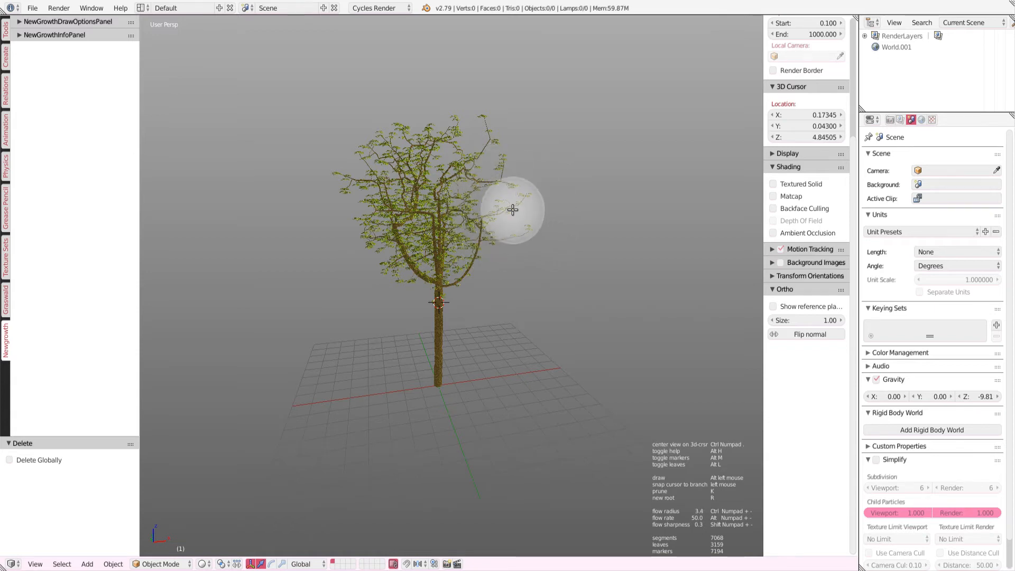
pyautogui.press('ctrl+KP_Subtract')
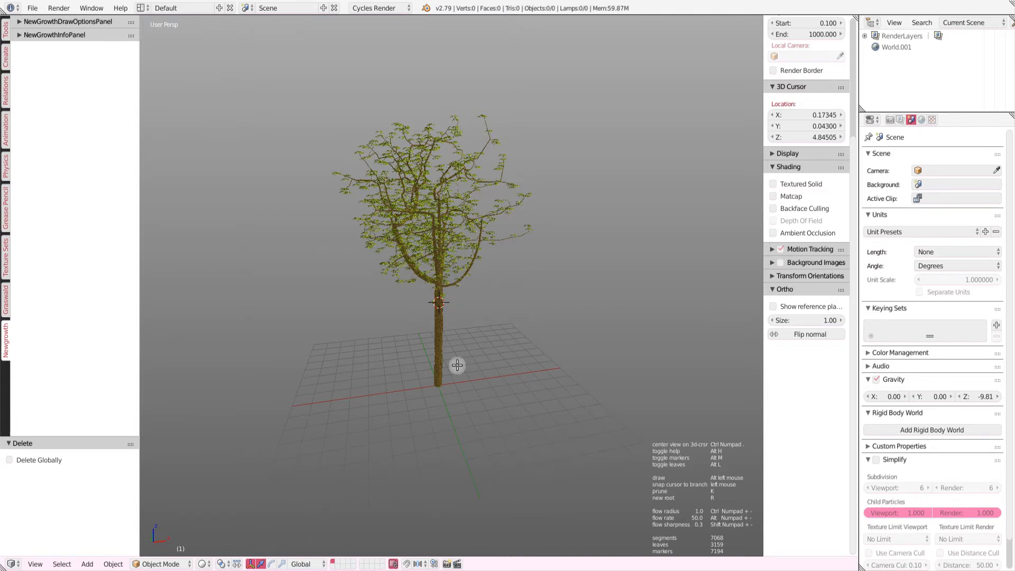
# Show the markers and draw a side branch off the lower trunk, filling it out with a flow radius of 4.2
pyautogui.hotkey('alt', 'm')
pyautogui.keyDown('alt'); pyautogui.moveTo(458, 365); pyautogui.dragTo(568, 266); pyautogui.keyUp('alt')
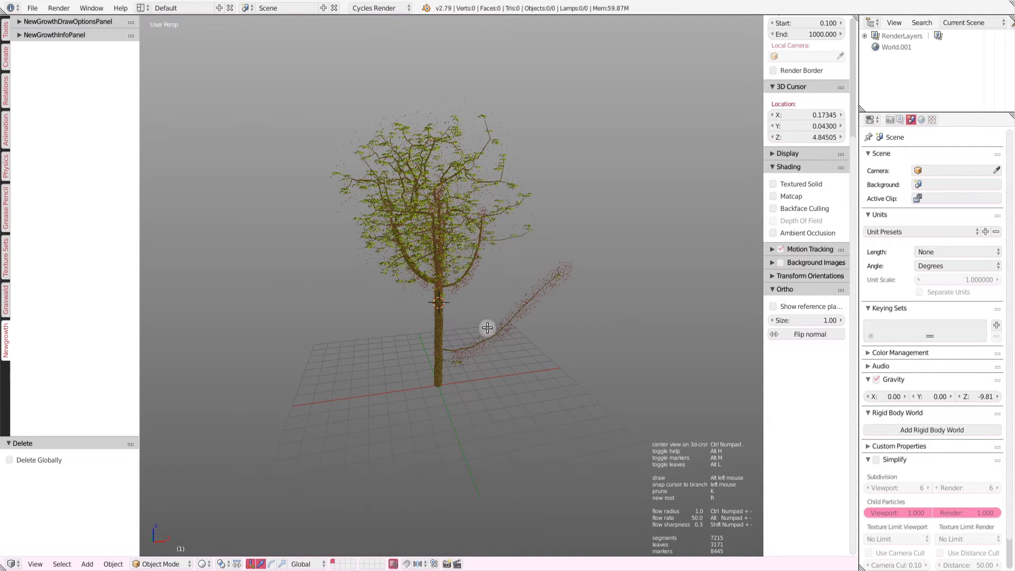
pyautogui.press('ctrl+KP_Add')
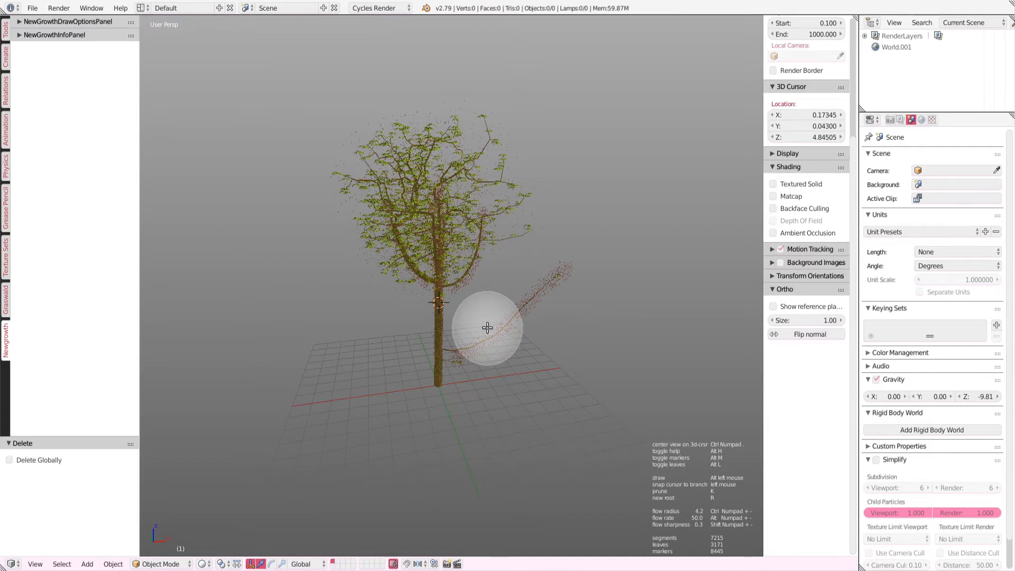
pyautogui.moveTo(487, 328)
pyautogui.keyDown('alt'); pyautogui.mouseDown()
pyautogui.moveTo(571, 328)
pyautogui.moveTo(586, 300)
pyautogui.moveTo(620, 289)
pyautogui.moveTo(647, 217)
pyautogui.mouseUp(); pyautogui.keyUp('alt')
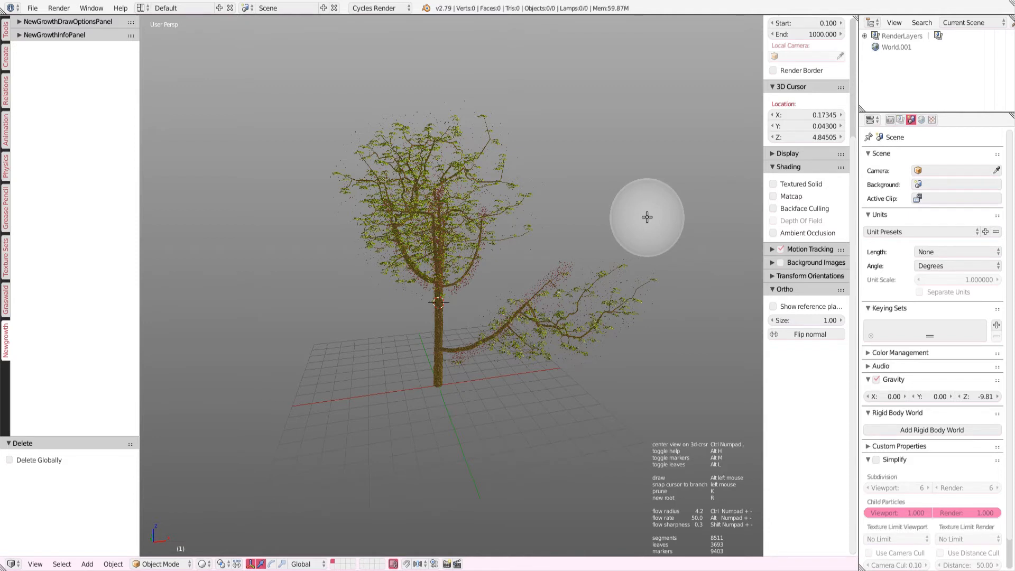
# Hide the markers and undo the two strokes of the low side branch
pyautogui.hotkey('alt', 'm')
pyautogui.hotkey('ctrl', 'z')
pyautogui.hotkey('ctrl', 'z')
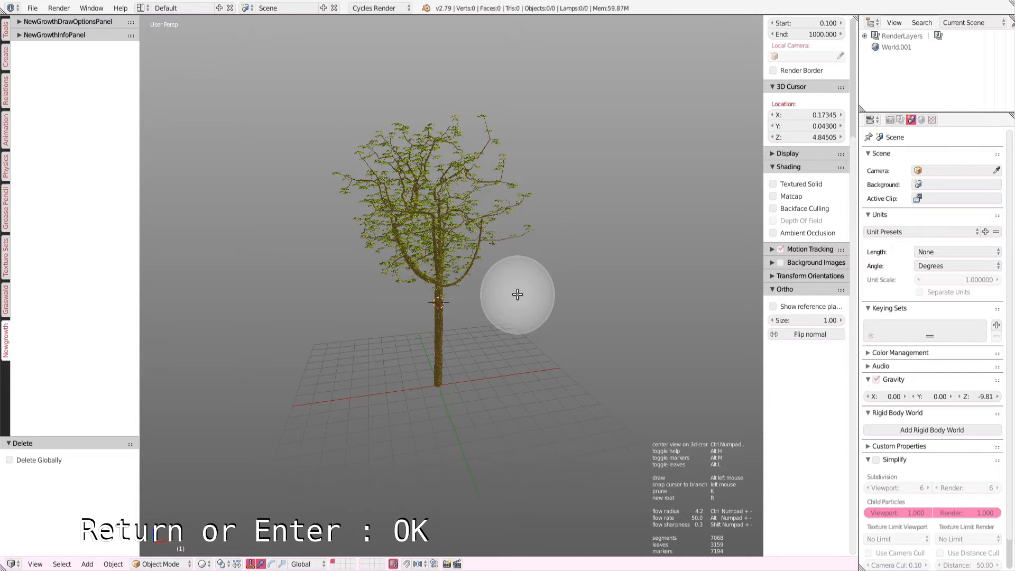
# Finish drawing and generate the tree mesh from the skeleton with the Fork-knee skinning method
pyautogui.press('Return')
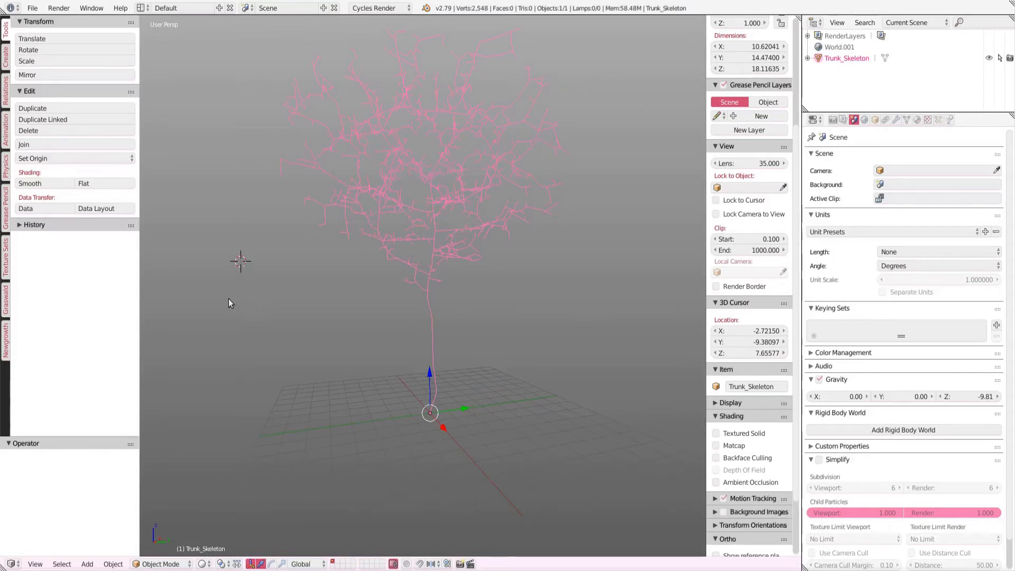
pyautogui.click(6, 344)
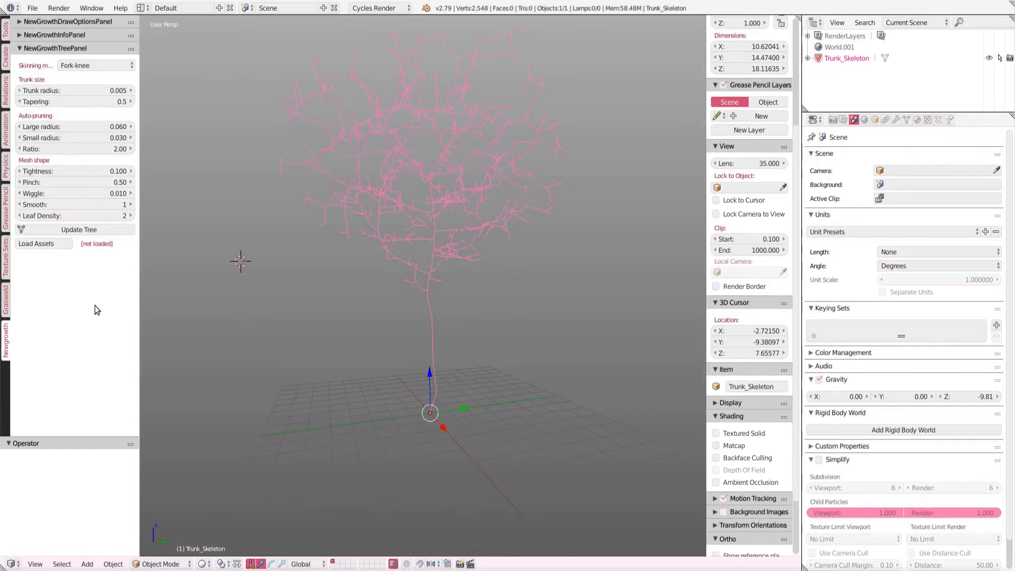
pyautogui.click(107, 233)
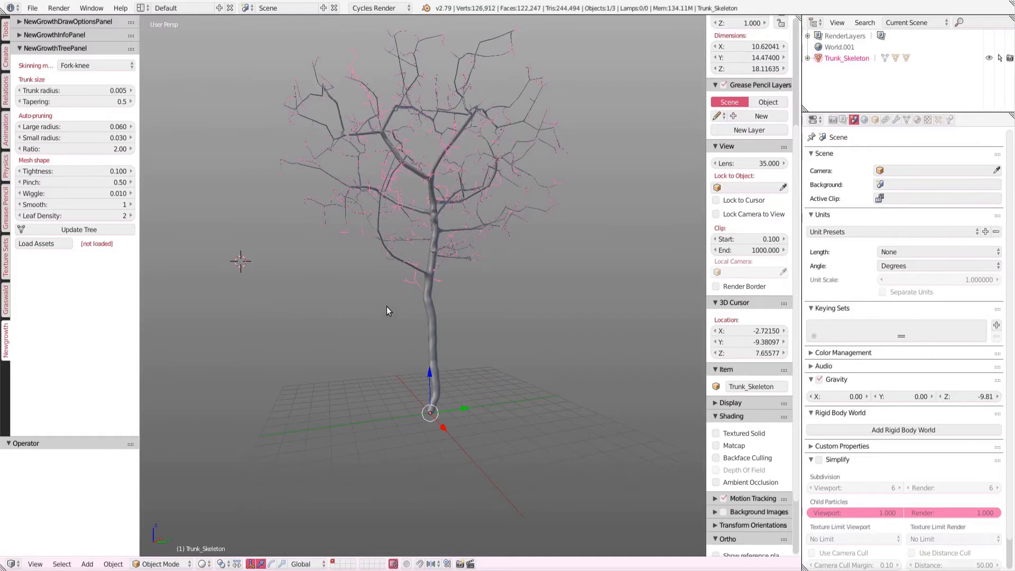
# Set the auto-pruning ratio to 5.69 and update the tree
pyautogui.scroll(5, 423, 251)
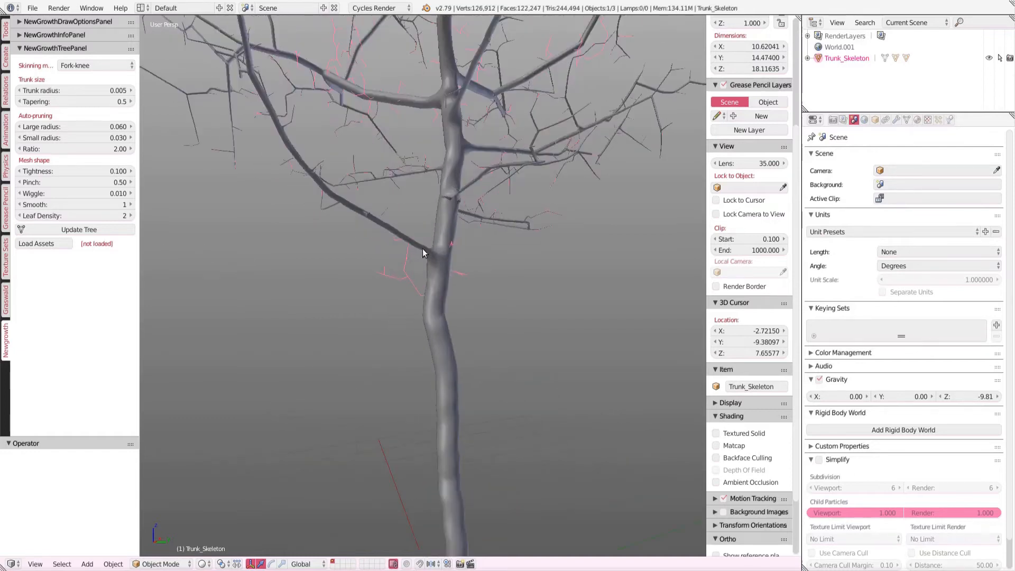
pyautogui.scroll(-1, 422, 222)
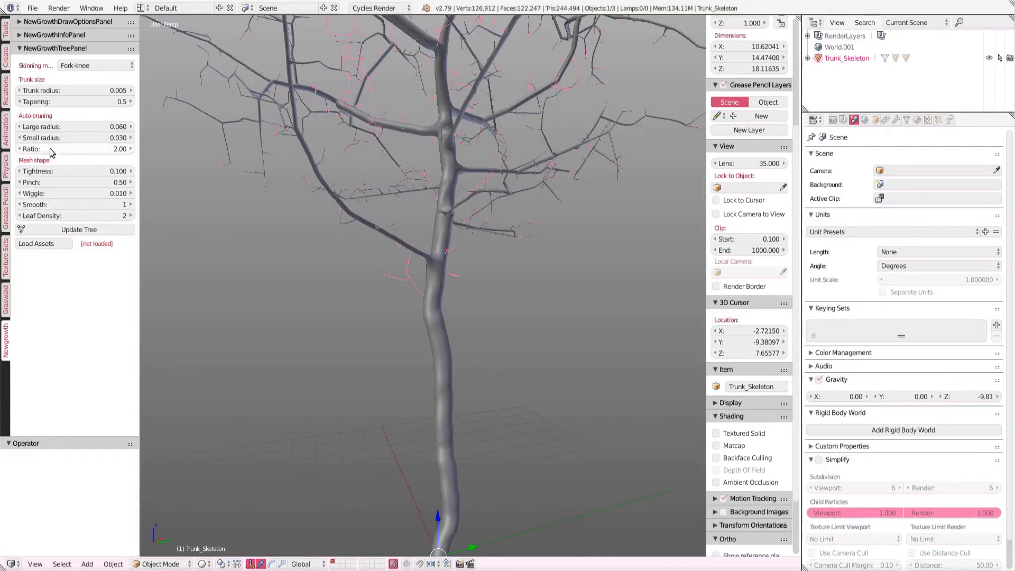
pyautogui.moveTo(47, 149); pyautogui.dragTo(109, 149)
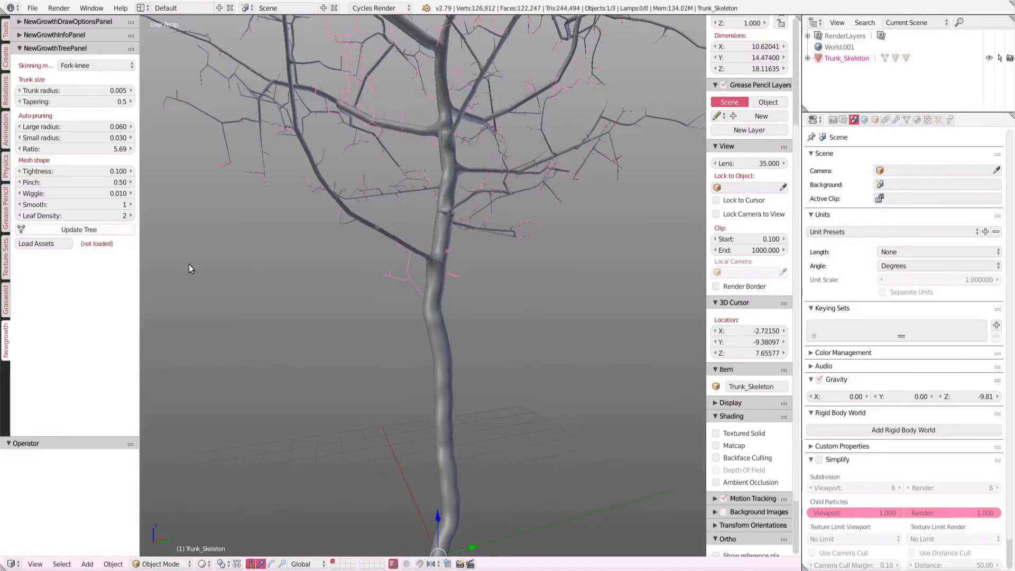
pyautogui.scroll(-2, 397, 248)
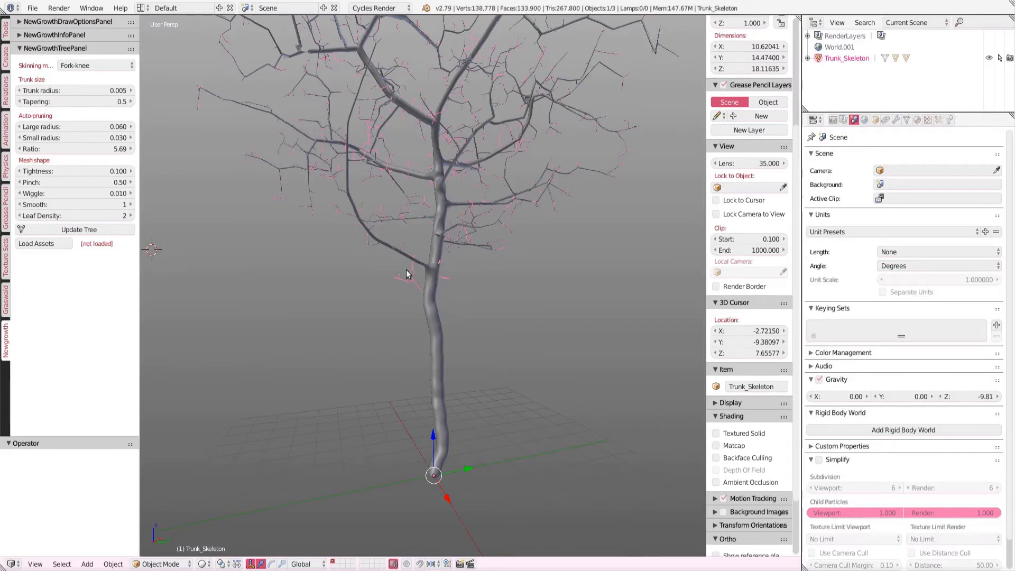
pyautogui.scroll(2, 401, 265)
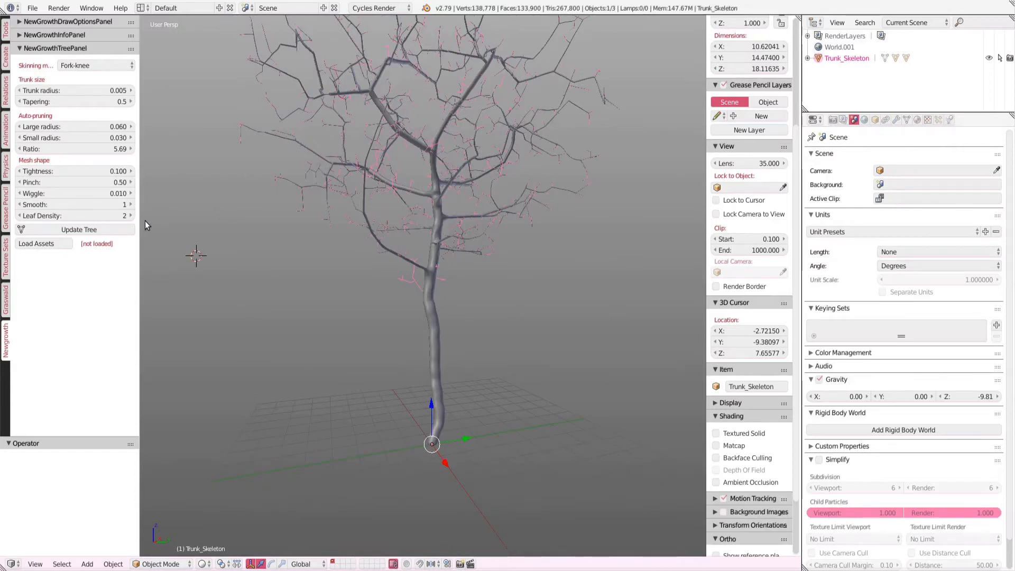
# Set the mesh shape's wiggle to 0.040 and update the tree
pyautogui.click(132, 193)
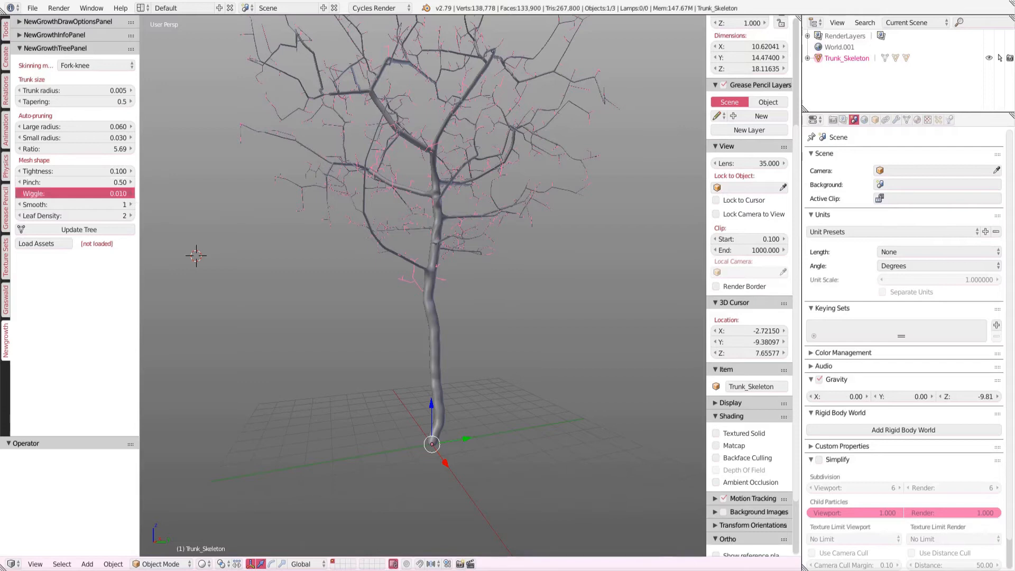
pyautogui.click(131, 193)
pyautogui.click(132, 193)
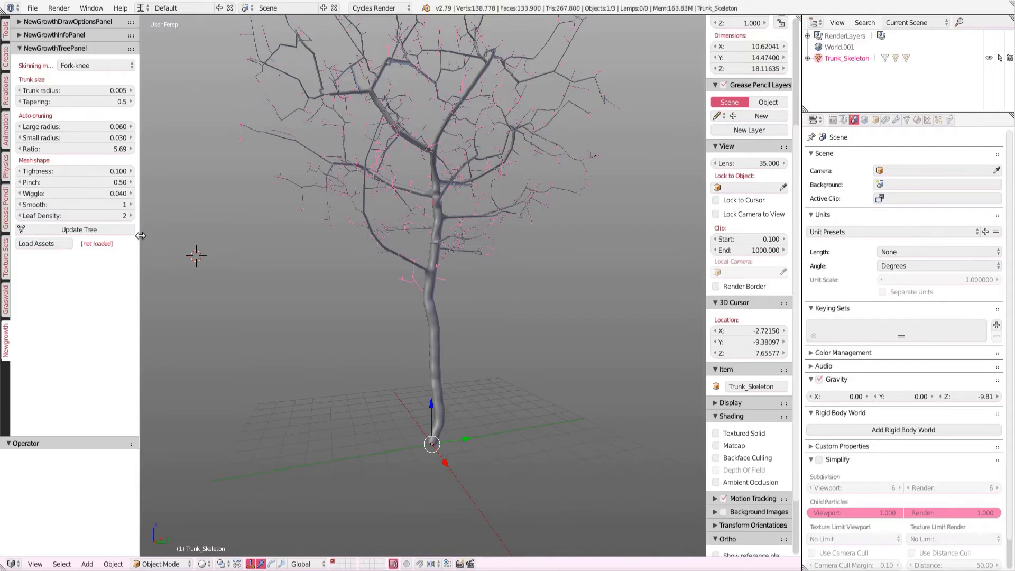
pyautogui.click(104, 230)
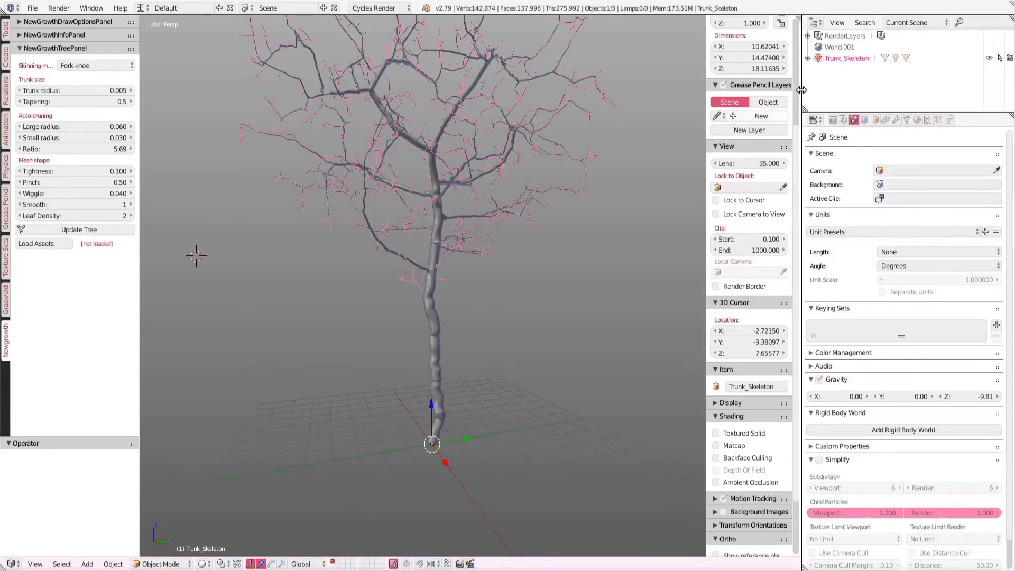
# Load the tree assets and assign the Ash Leaves particle settings to the Leaves object under Trunk_Skeleton
pyautogui.click(808, 59)
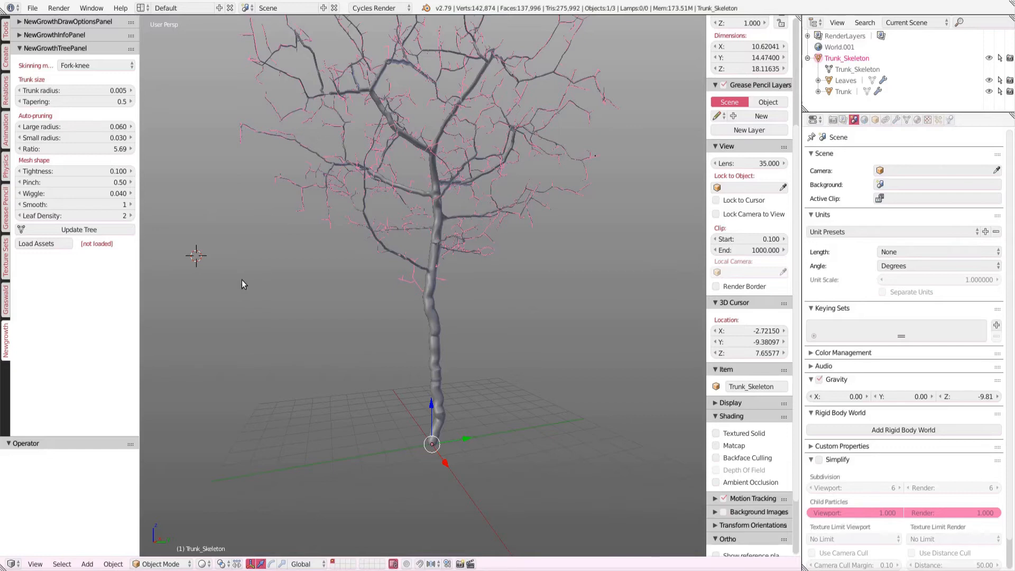
pyautogui.click(46, 244)
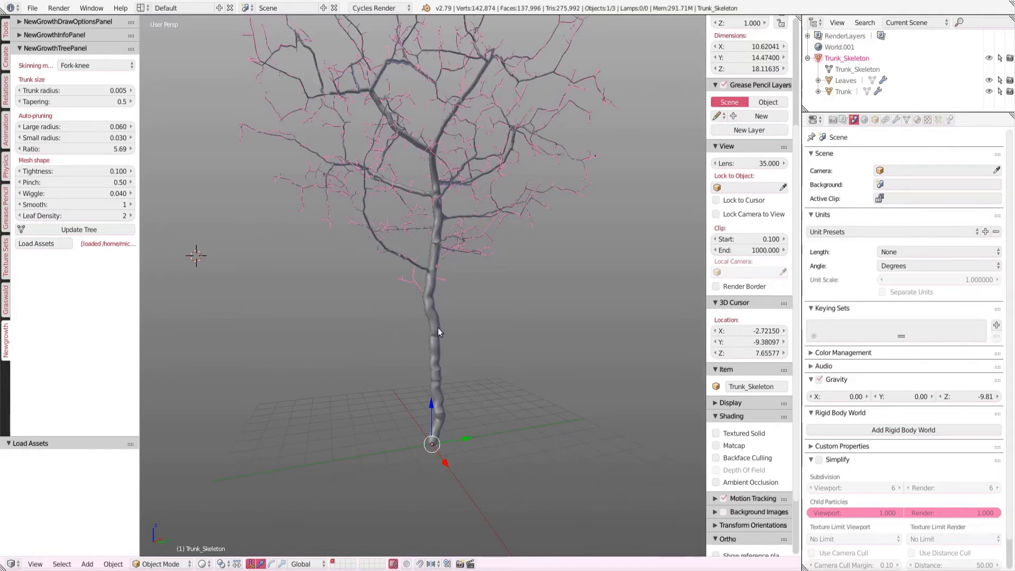
pyautogui.click(846, 80)
pyautogui.click(939, 121)
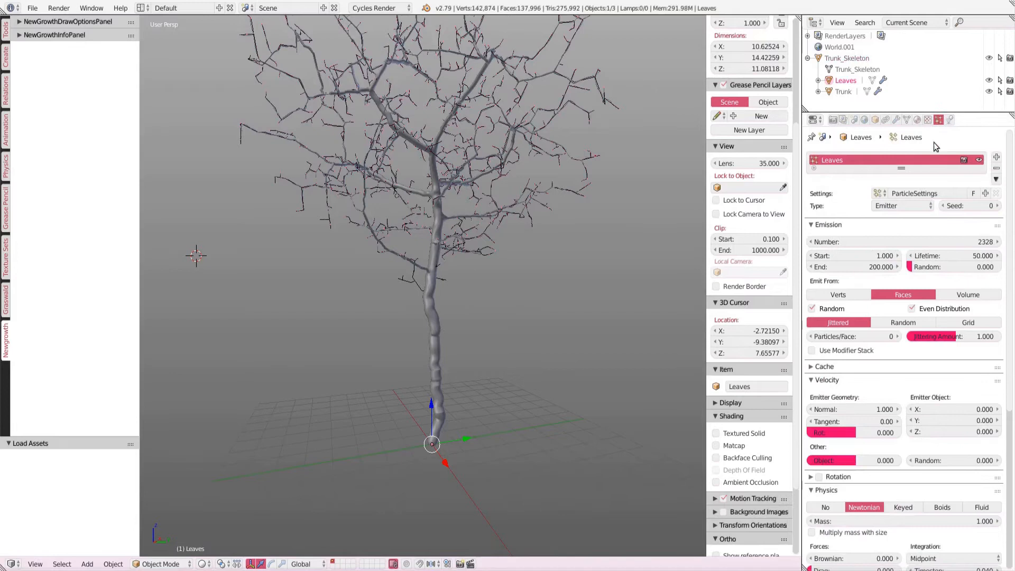
pyautogui.click(877, 194)
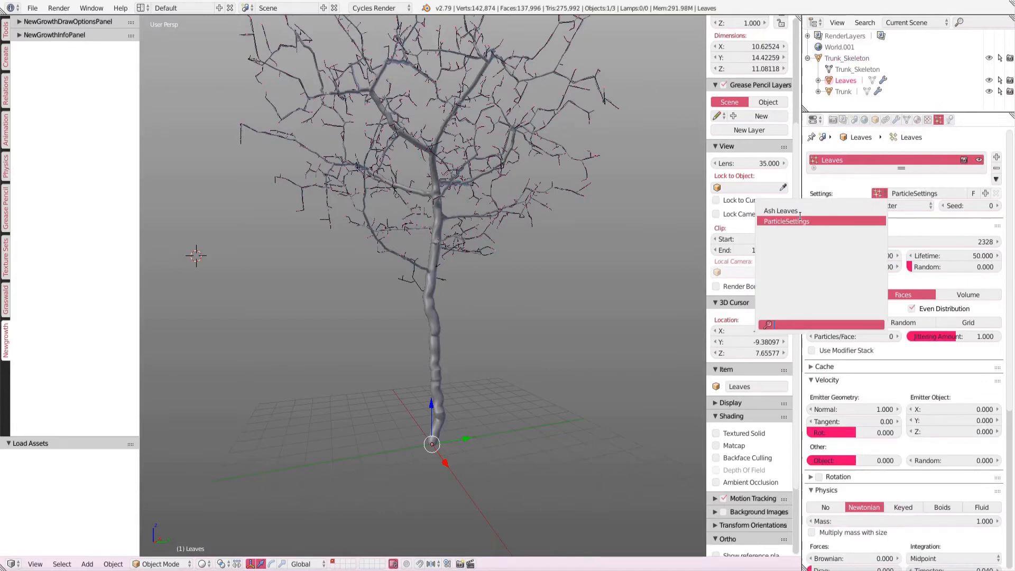
pyautogui.click(781, 211)
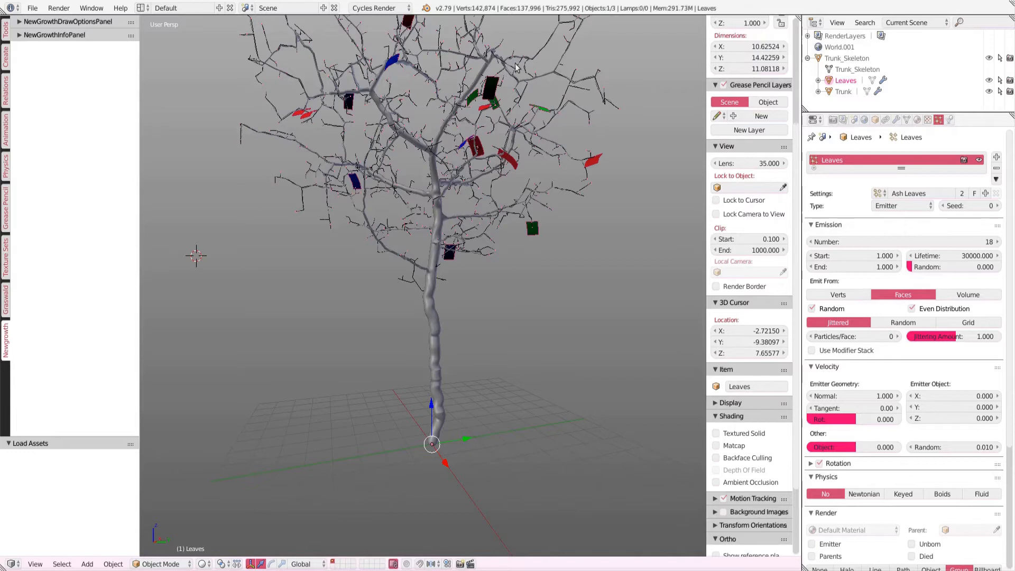
# Select Trunk_Skeleton and update the tree to regenerate it with the ash leaves
pyautogui.click(847, 59)
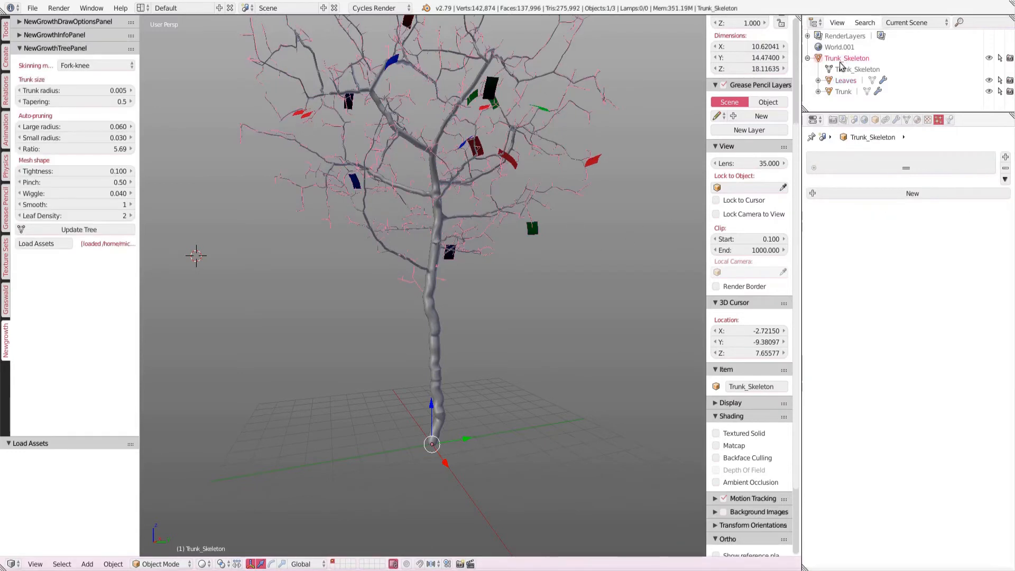
pyautogui.click(101, 233)
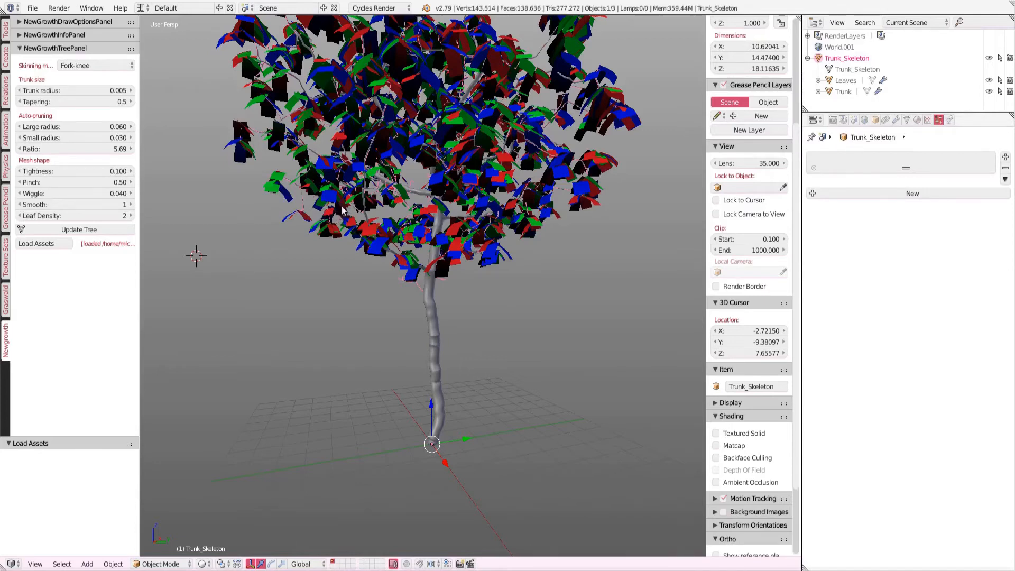
# Set the leaf density to 4 and update the tree
pyautogui.click(131, 217)
pyautogui.click(131, 217)
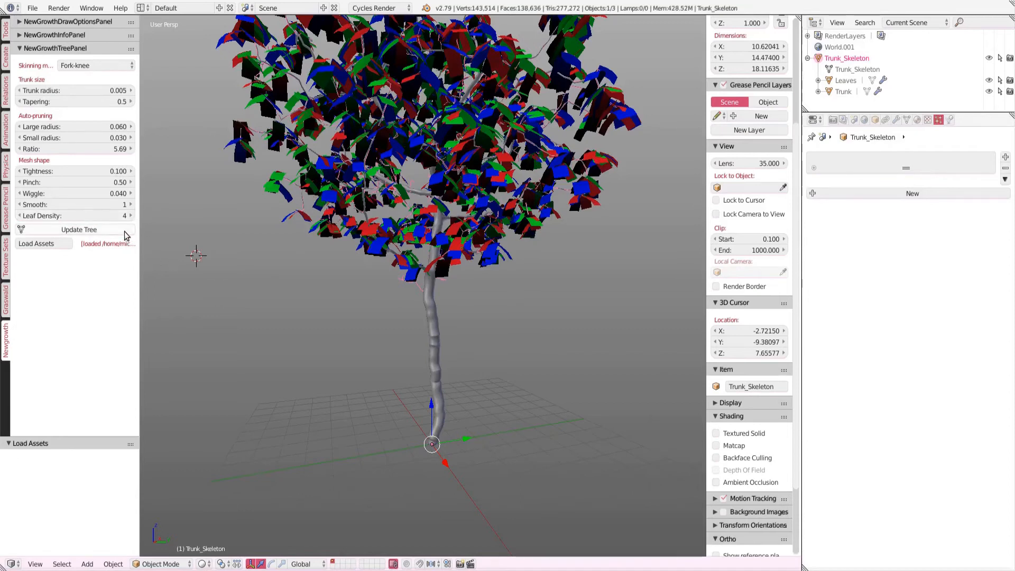
pyautogui.click(79, 230)
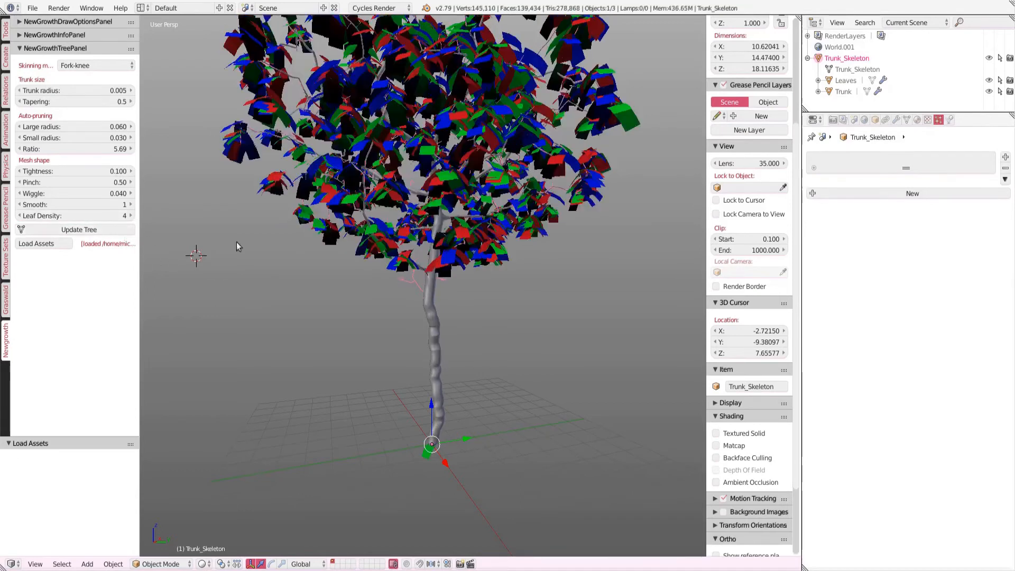
# Select the Trunk object and assign the existing Bark material to it
pyautogui.scroll(-3, 448, 231)
pyautogui.scroll(1, 449, 231)
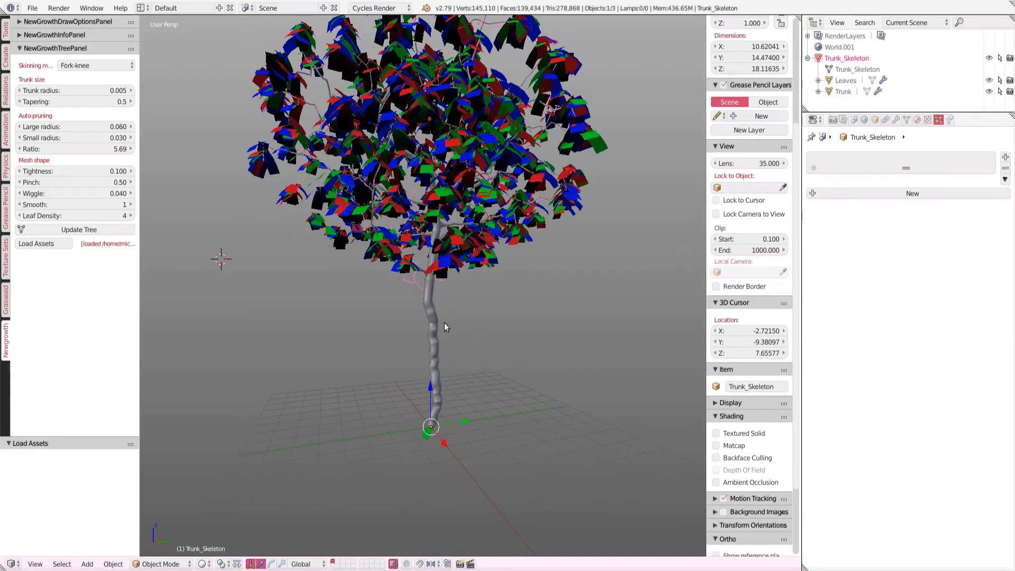
pyautogui.rightClick(431, 322)
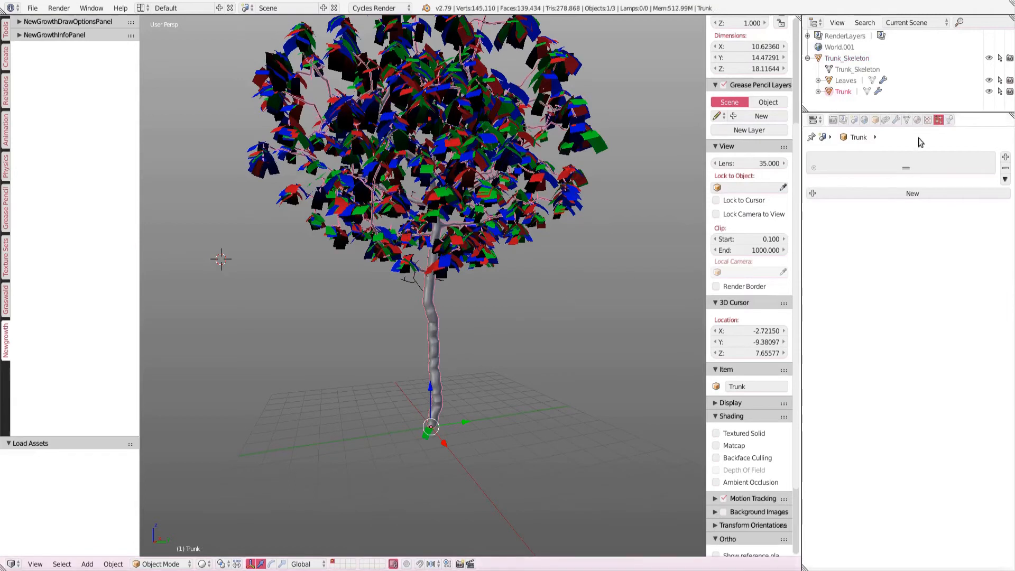
pyautogui.click(918, 120)
pyautogui.click(815, 193)
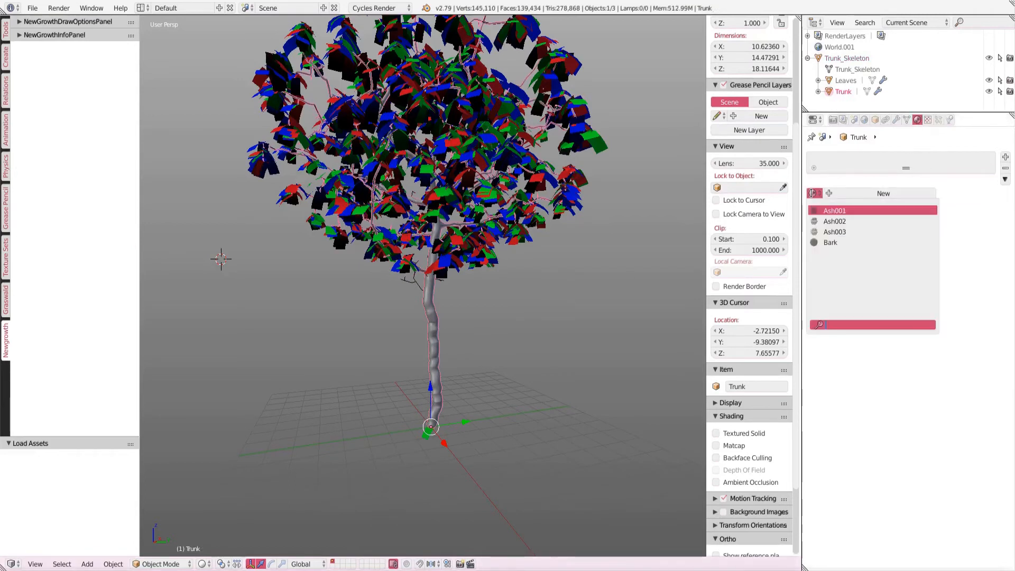
pyautogui.click(828, 242)
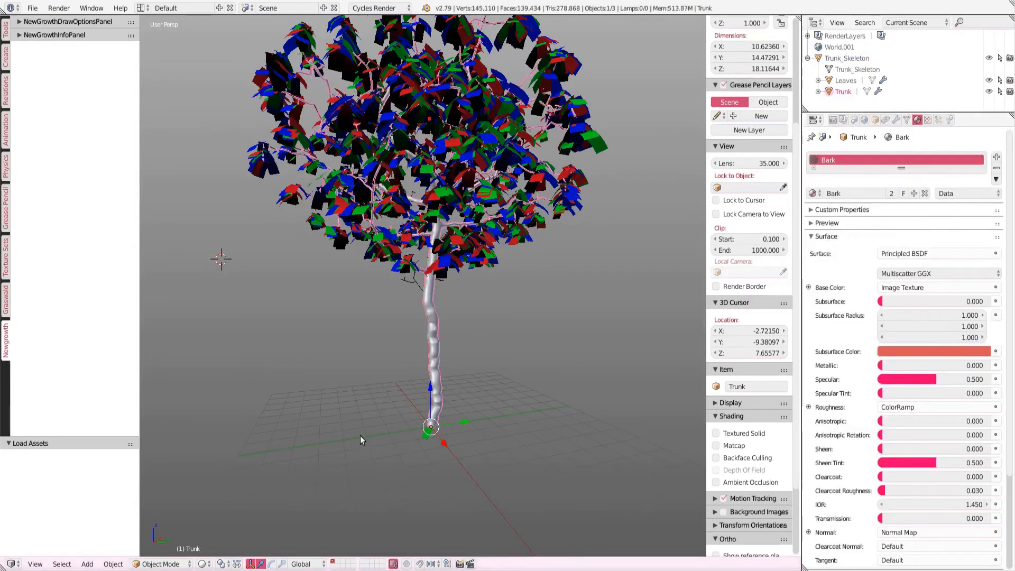
pyautogui.click(201, 563)
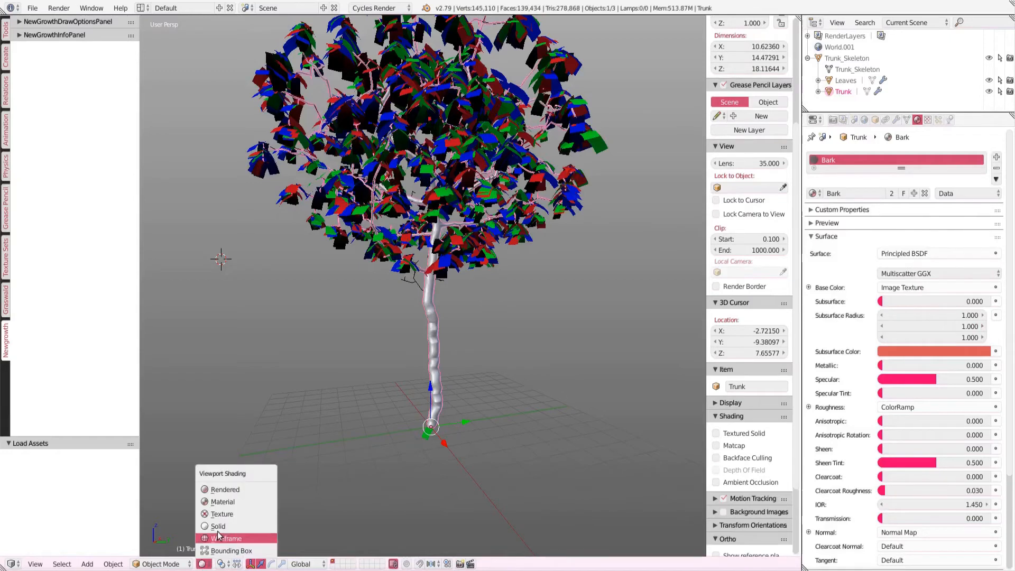
pyautogui.click(283, 483)
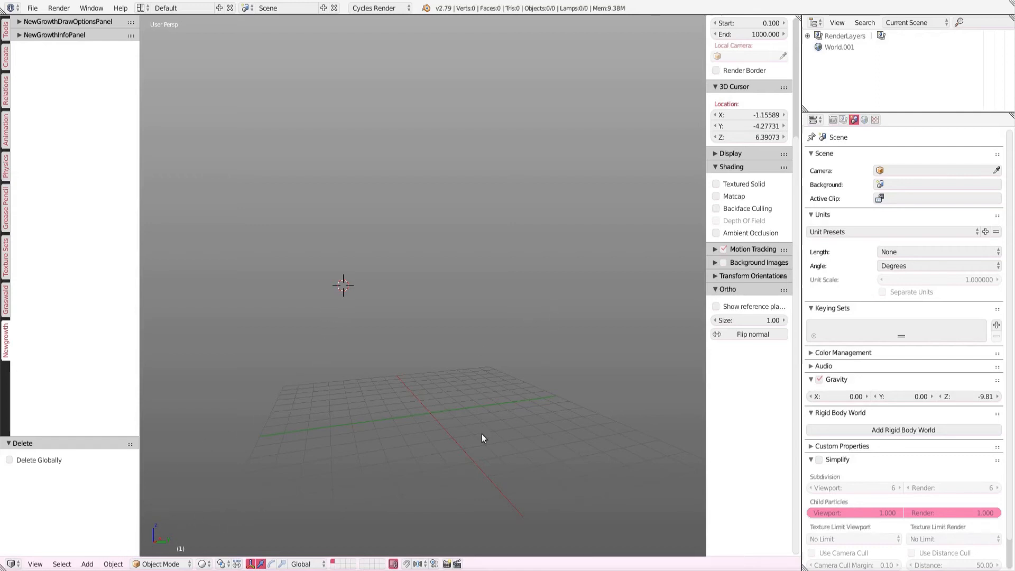
# Snap the 3D cursor to the scene center and start interactive drawing of a new Tree mesh there
pyautogui.click(111, 564)
pyautogui.moveTo(154, 467)
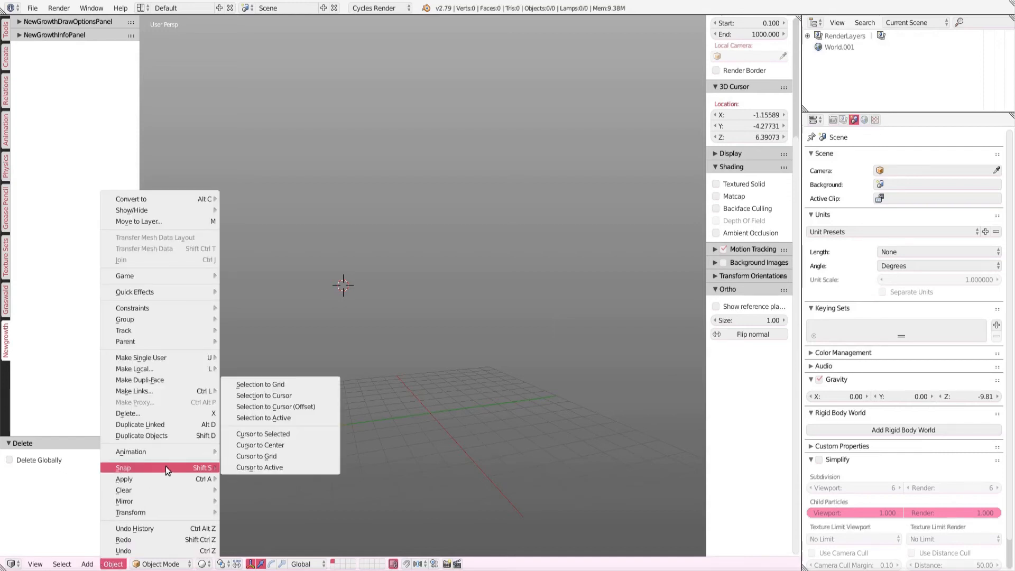
pyautogui.click(267, 447)
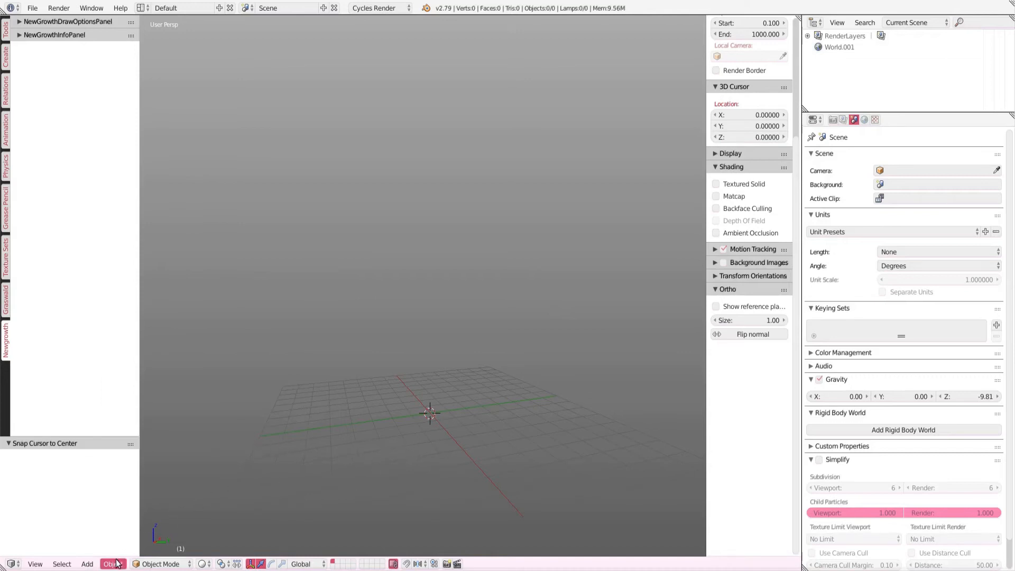
pyautogui.click(87, 564)
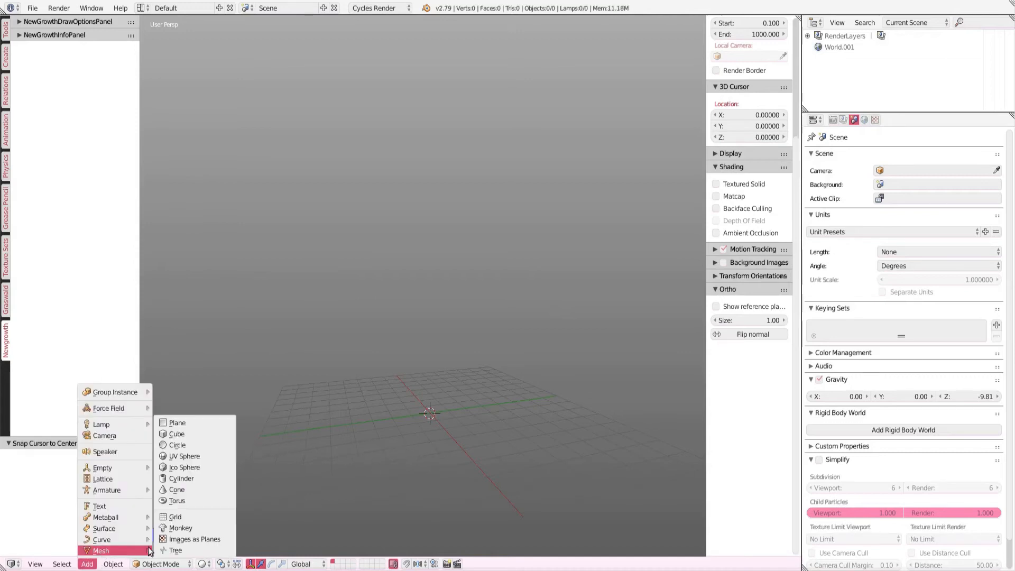
pyautogui.click(180, 550)
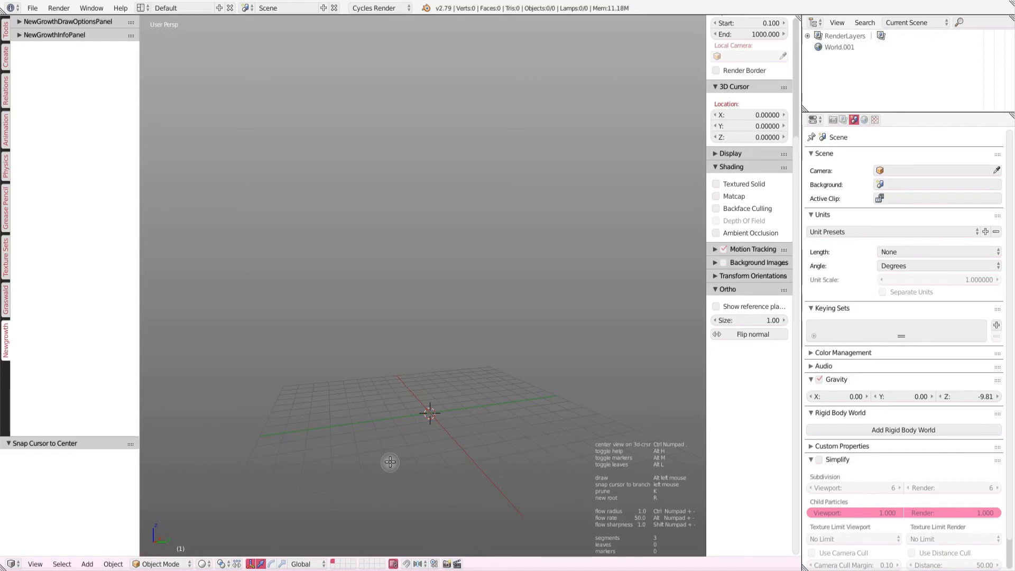
# In top view, place six new roots along the positive X axis, from about X 1.9 to X 13.1
pyautogui.press('KP_7')
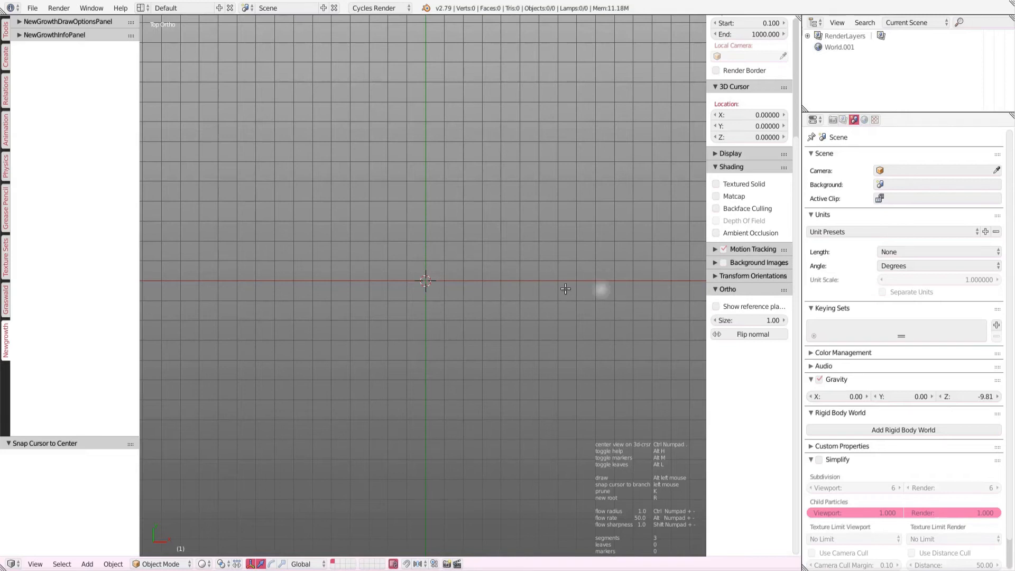
pyautogui.click(461, 278)
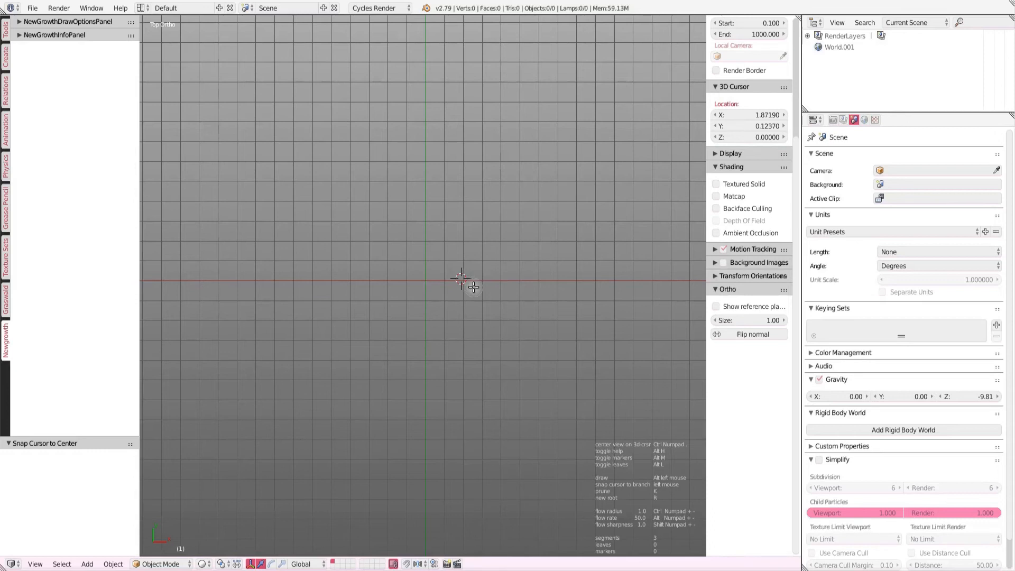
pyautogui.press('r')
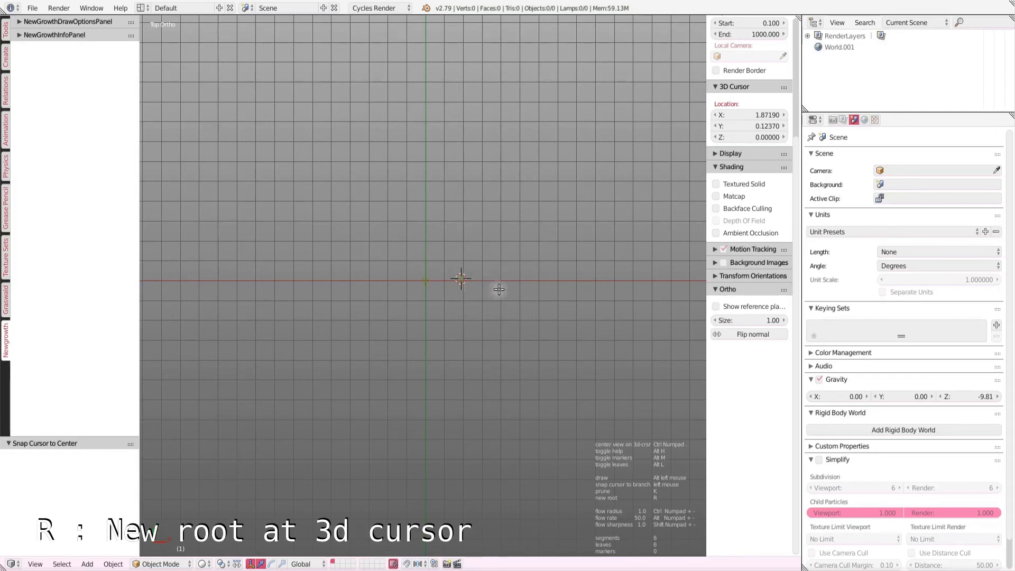
pyautogui.click(500, 281)
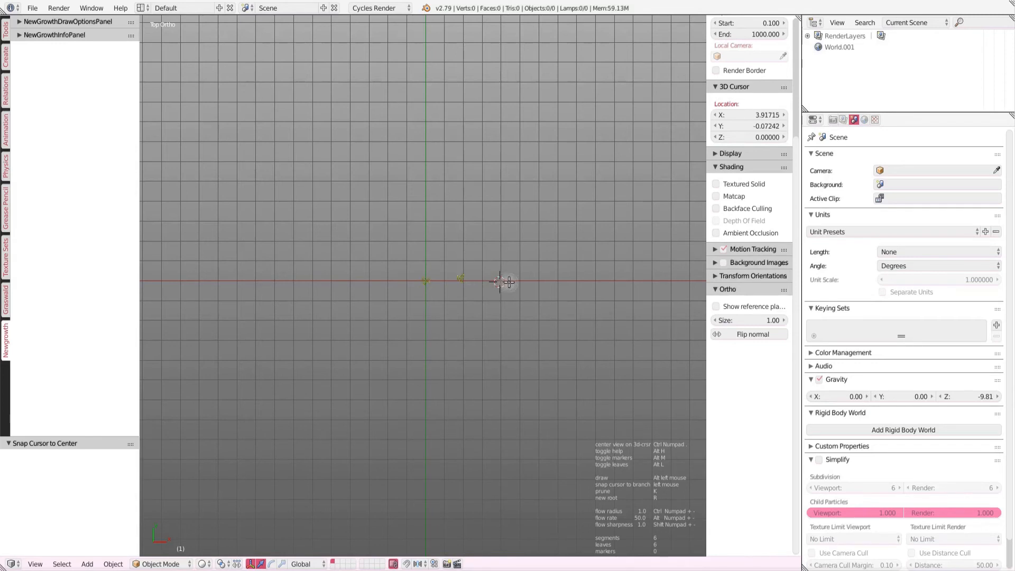
pyautogui.click(546, 280)
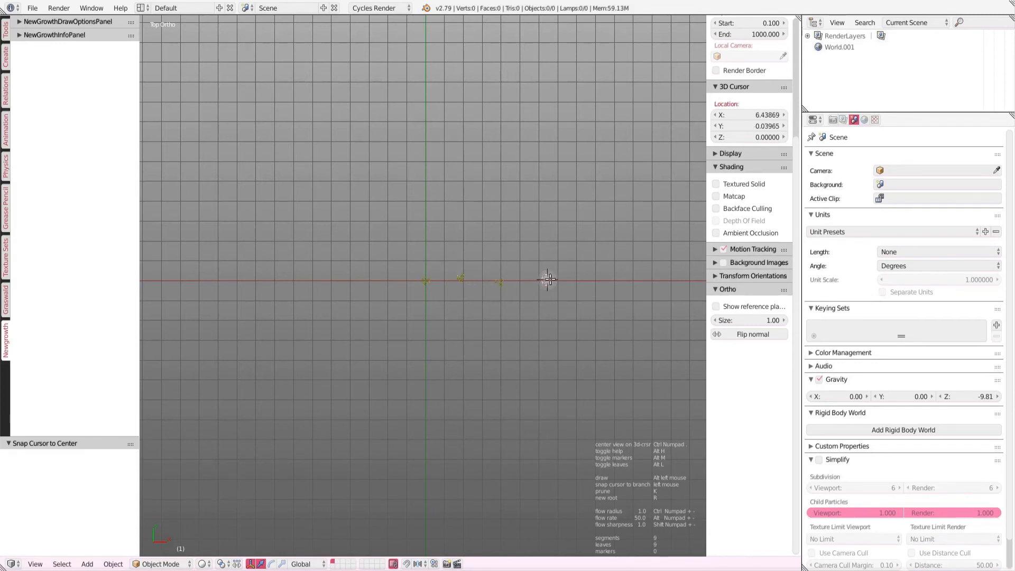
pyautogui.click(623, 285)
pyautogui.click(671, 282)
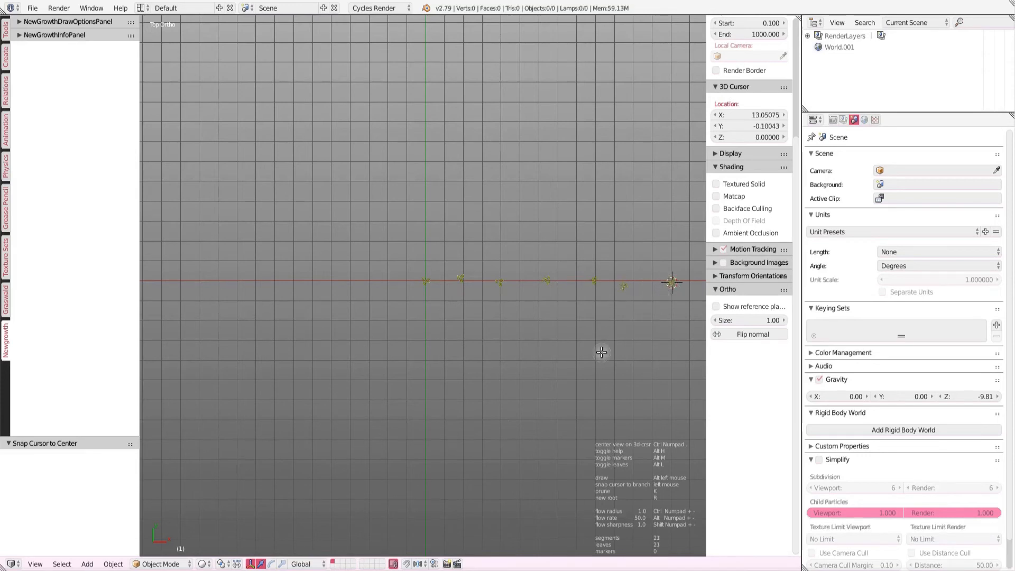
# Place six more new roots along the negative X axis, ending at about X -12.9
pyautogui.click(392, 281)
pyautogui.click(344, 282)
pyautogui.click(303, 281)
pyautogui.click(260, 281)
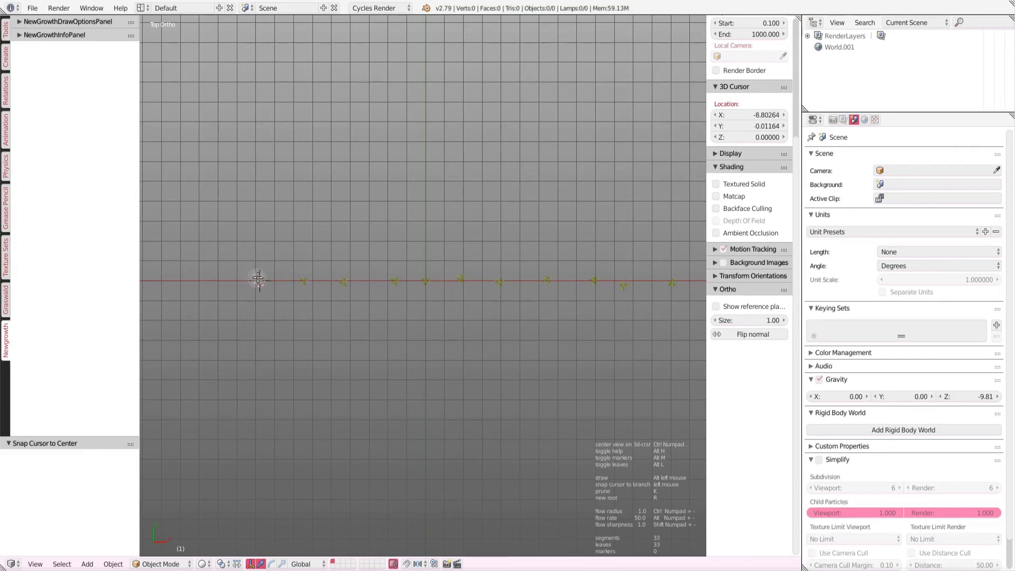
pyautogui.click(218, 267)
pyautogui.click(183, 281)
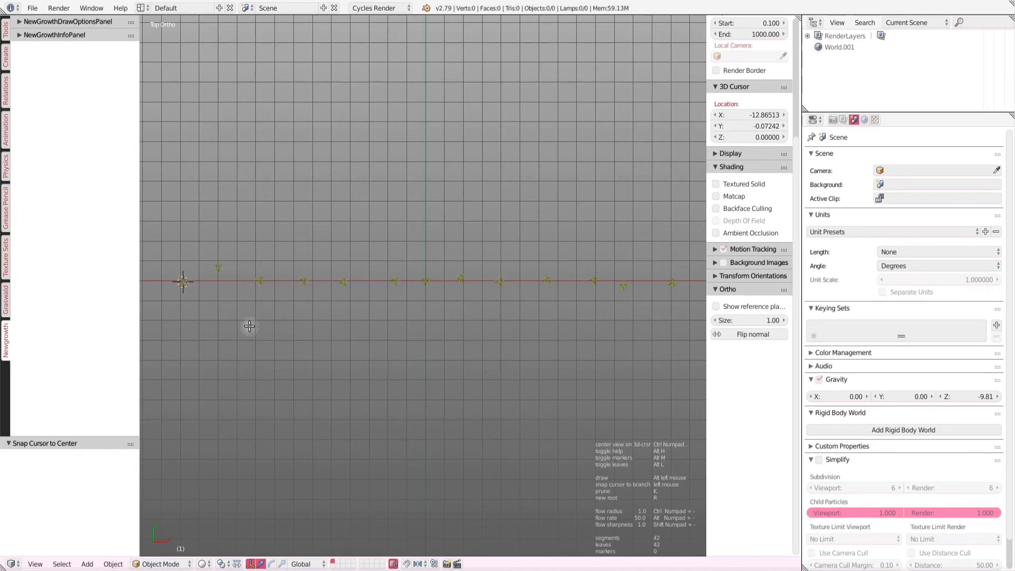
# Set the flow rate to 66 and the flow radius to 8.2 while viewing the row of roots from the side
pyautogui.moveTo(315, 359); pyautogui.dragTo(324, 264, button='middle')
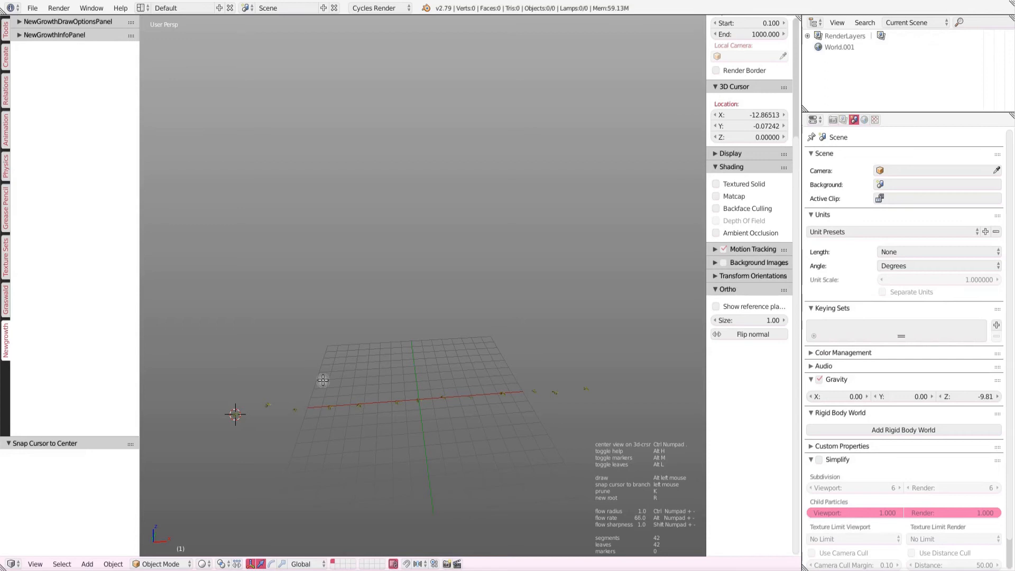
pyautogui.press('ctrl+KP_Add')
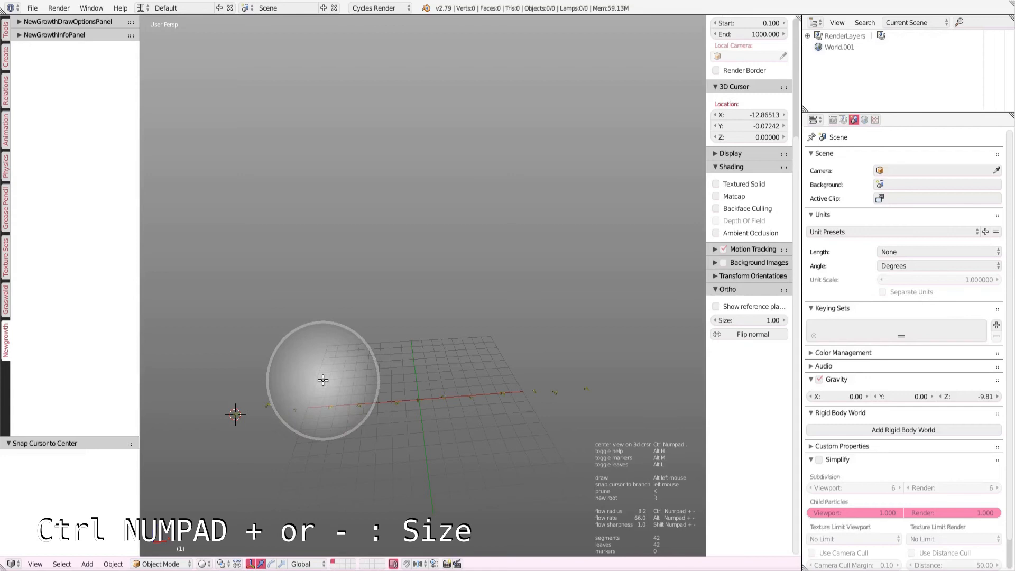
pyautogui.moveTo(288, 320)
pyautogui.mouseDown(button='middle')
pyautogui.moveTo(310, 294)
pyautogui.moveTo(296, 278)
pyautogui.moveTo(286, 283)
pyautogui.mouseUp(button='middle')
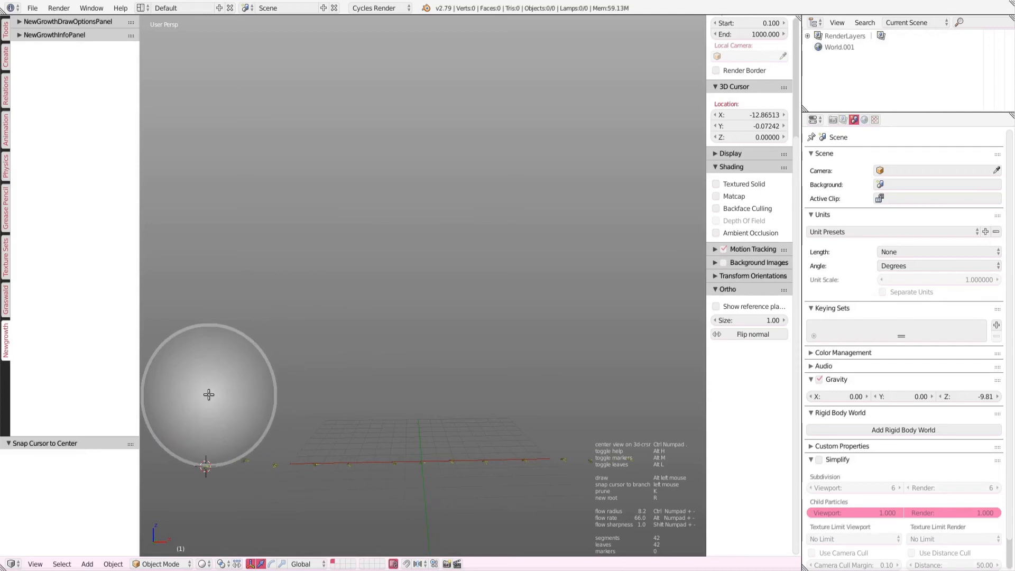
# Try a wide growth stroke across the space above the row of roots and undo it
pyautogui.keyDown('alt'); pyautogui.moveTo(214, 394); pyautogui.dragTo(509, 378); pyautogui.keyUp('alt')
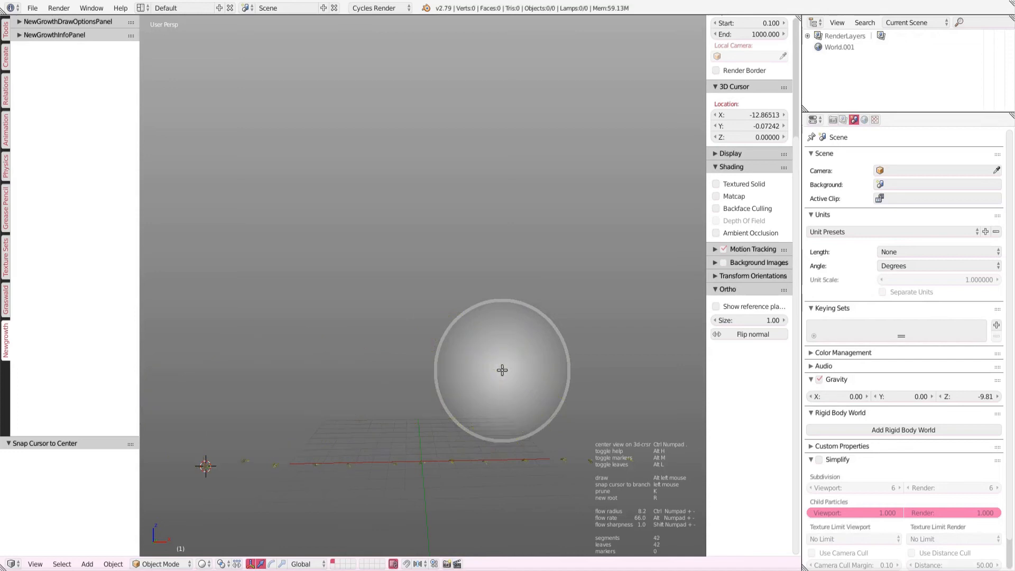
pyautogui.hotkey('ctrl', 'z')
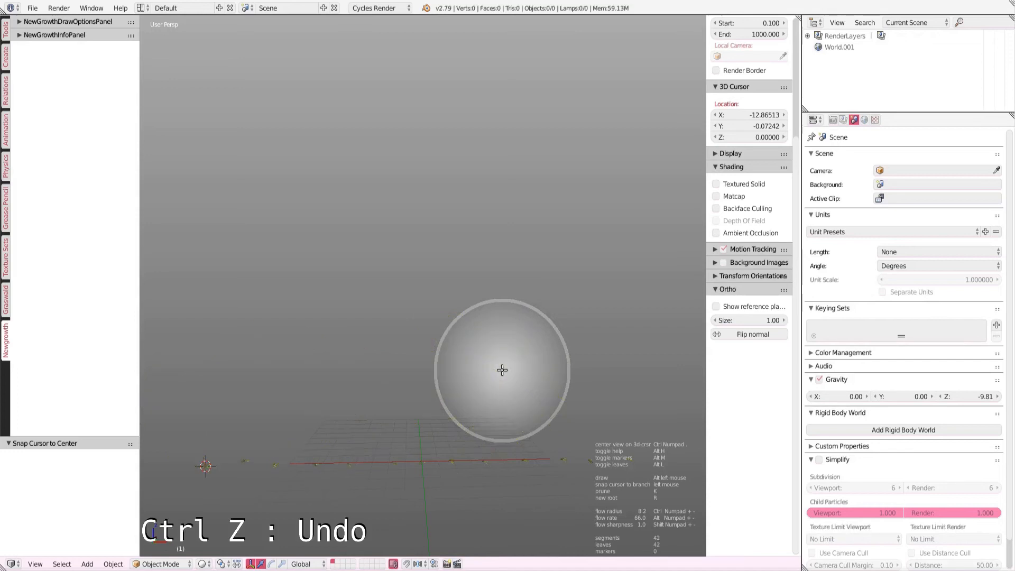
# Reduce the flow radius of the drawing brush to 2.4
pyautogui.press('ctrl+KP_Subtract')
pyautogui.press('ctrl+KP_Subtract')
pyautogui.press('ctrl+KP_Subtract')
pyautogui.press('ctrl+KP_Subtract')
pyautogui.press('ctrl+KP_Subtract')
pyautogui.press('ctrl+KP_Subtract')
pyautogui.press('ctrl+KP_Subtract')
pyautogui.press('ctrl+KP_Subtract')
pyautogui.press('ctrl+KP_Subtract')
pyautogui.press('ctrl+KP_Subtract')
pyautogui.press('ctrl+KP_Subtract')
pyautogui.press('ctrl+KP_Subtract')
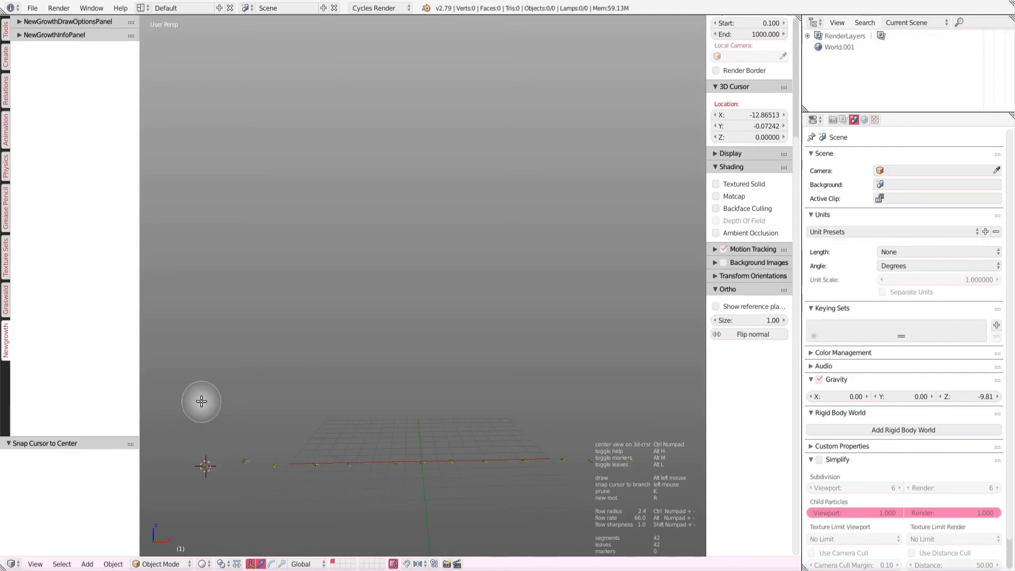
# Try growth strokes at different heights along the row of roots with the smaller brush, undoing every attempt
pyautogui.keyDown('alt'); pyautogui.moveTo(201, 398); pyautogui.dragTo(246, 395); pyautogui.keyUp('alt')
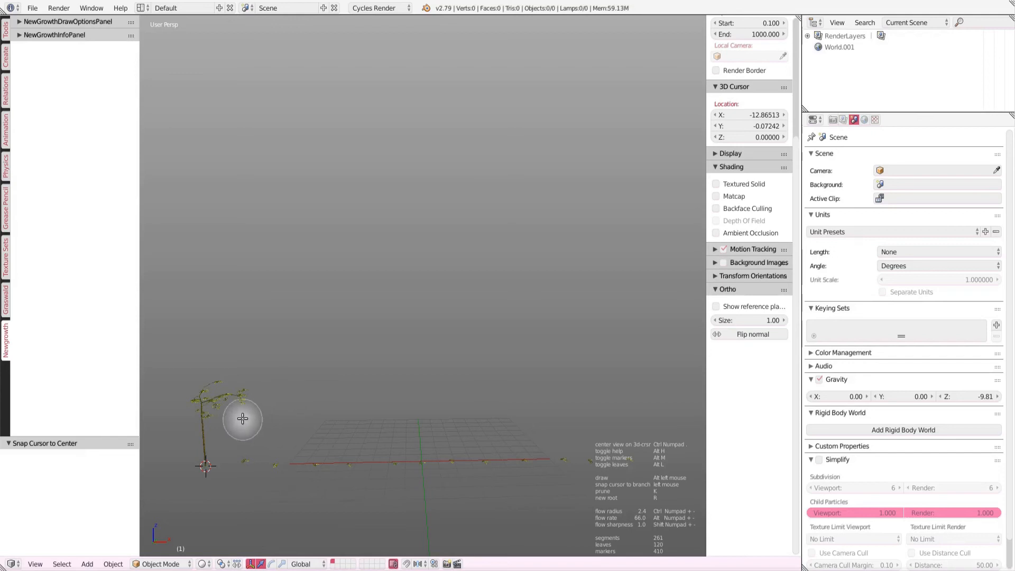
pyautogui.moveTo(242, 416)
pyautogui.keyDown('alt'); pyautogui.mouseDown()
pyautogui.moveTo(286, 424)
pyautogui.moveTo(251, 410)
pyautogui.moveTo(533, 396)
pyautogui.moveTo(479, 442)
pyautogui.moveTo(335, 437)
pyautogui.moveTo(366, 440)
pyautogui.mouseUp(); pyautogui.keyUp('alt')
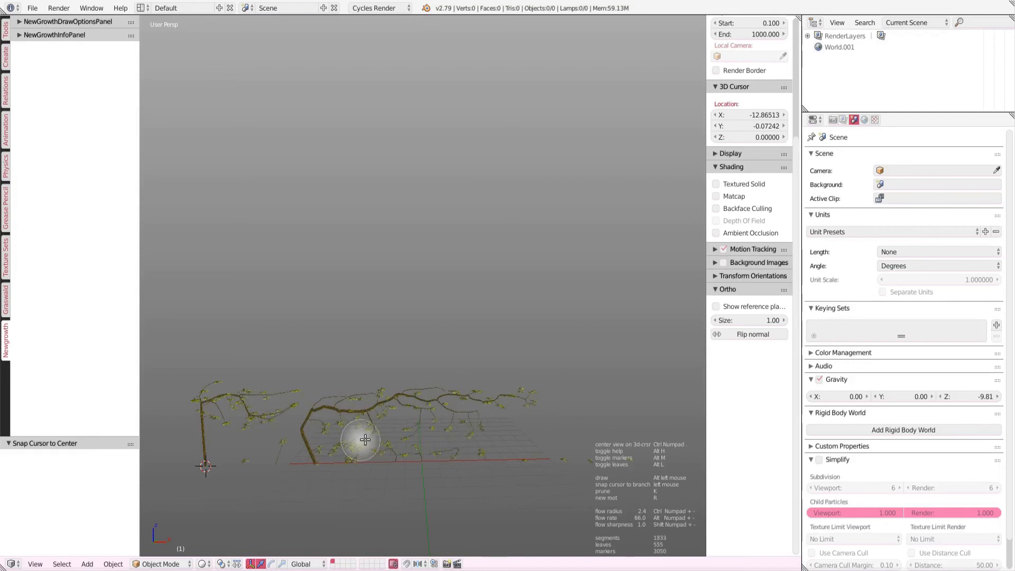
pyautogui.hotkey('ctrl', 'z')
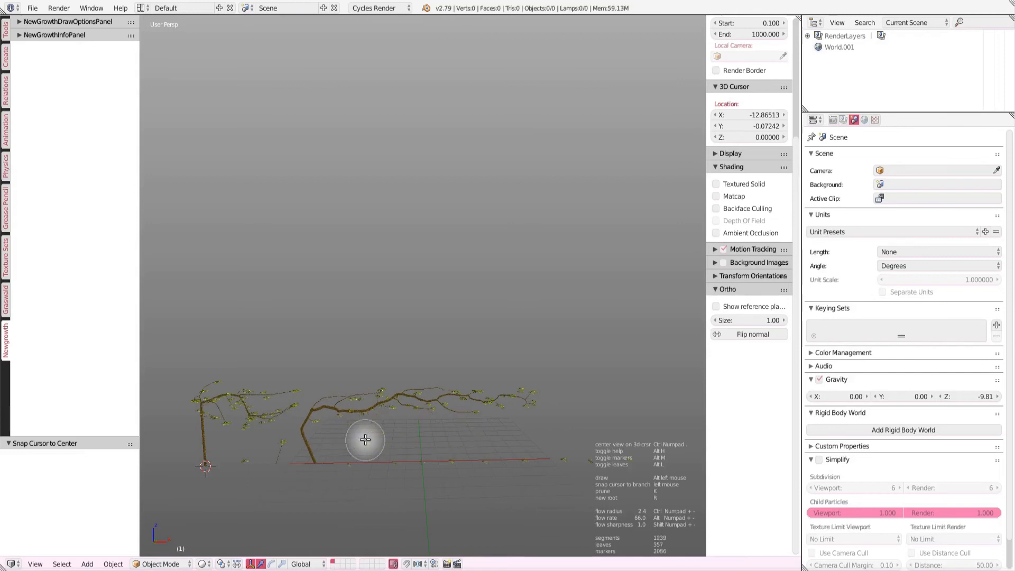
pyautogui.hotkey('ctrl', 'z')
pyautogui.hotkey('ctrl', 'z')
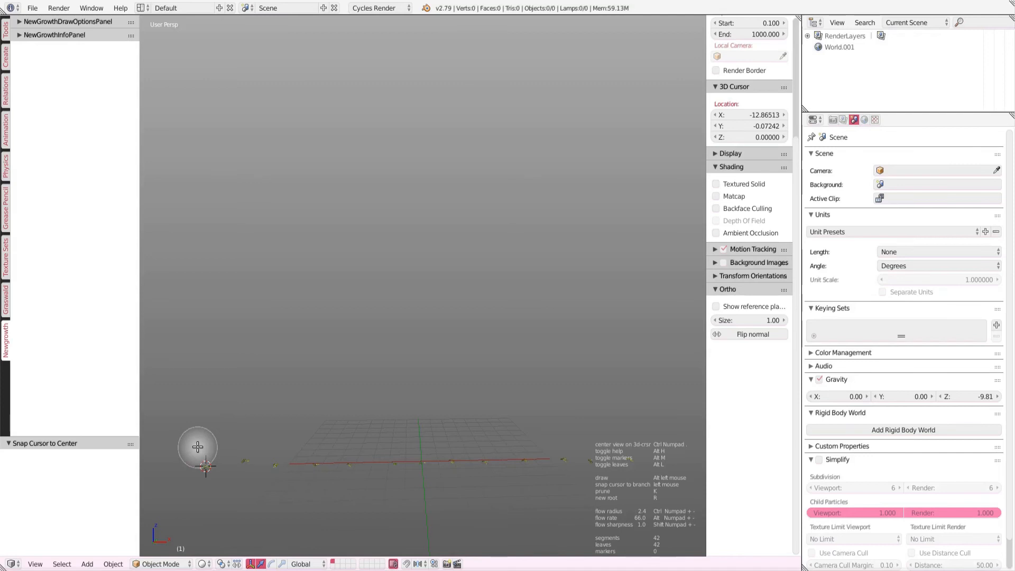
pyautogui.keyDown('alt'); pyautogui.moveTo(201, 446); pyautogui.dragTo(592, 437); pyautogui.keyUp('alt')
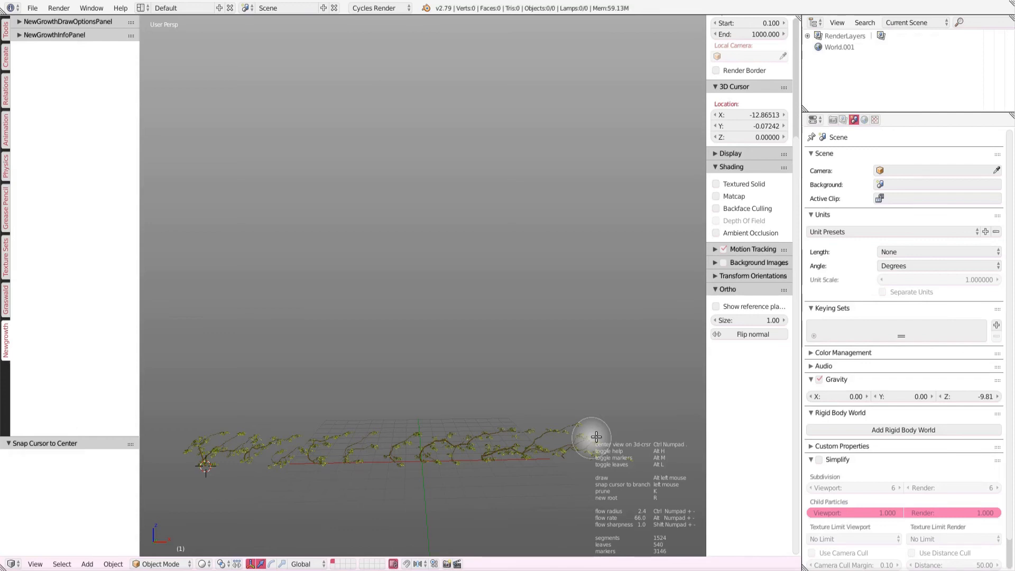
pyautogui.hotkey('ctrl', 'z')
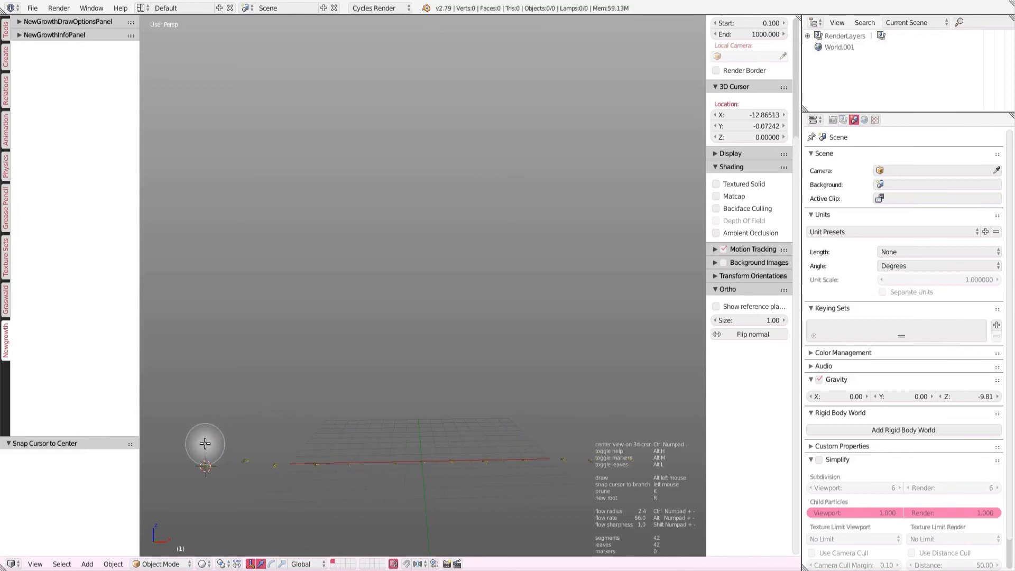
# Grow a low branch layer along the row of roots, and a second layer above it with the flow radius at 4.8
pyautogui.moveTo(207, 435)
pyautogui.keyDown('alt'); pyautogui.mouseDown()
pyautogui.moveTo(429, 448)
pyautogui.moveTo(442, 438)
pyautogui.moveTo(517, 442)
pyautogui.moveTo(534, 430)
pyautogui.moveTo(598, 441)
pyautogui.moveTo(597, 430)
pyautogui.moveTo(614, 431)
pyautogui.moveTo(304, 411)
pyautogui.moveTo(207, 418)
pyautogui.mouseUp(); pyautogui.keyUp('alt')
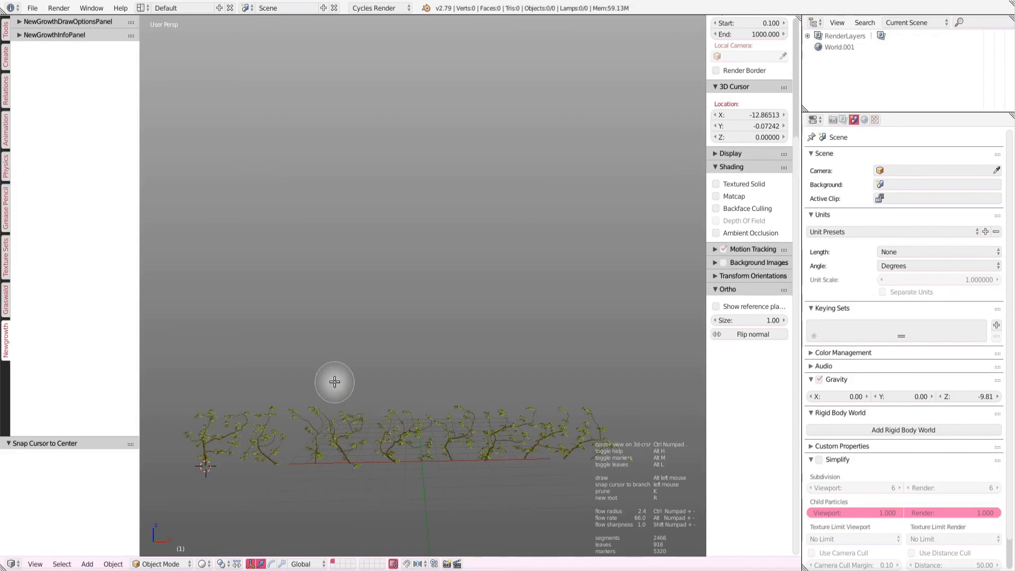
pyautogui.moveTo(284, 353)
pyautogui.mouseDown(button='middle')
pyautogui.moveTo(360, 338)
pyautogui.moveTo(341, 332)
pyautogui.moveTo(367, 340)
pyautogui.moveTo(392, 331)
pyautogui.moveTo(392, 342)
pyautogui.moveTo(255, 337)
pyautogui.moveTo(263, 326)
pyautogui.mouseUp(button='middle')
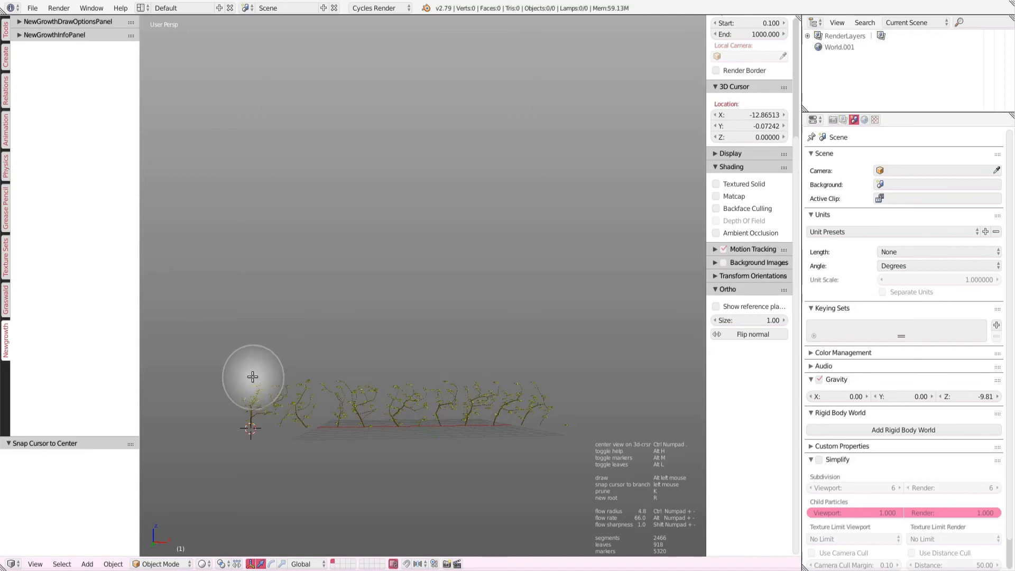
pyautogui.keyDown('alt'); pyautogui.moveTo(257, 375); pyautogui.dragTo(325, 376); pyautogui.keyUp('alt')
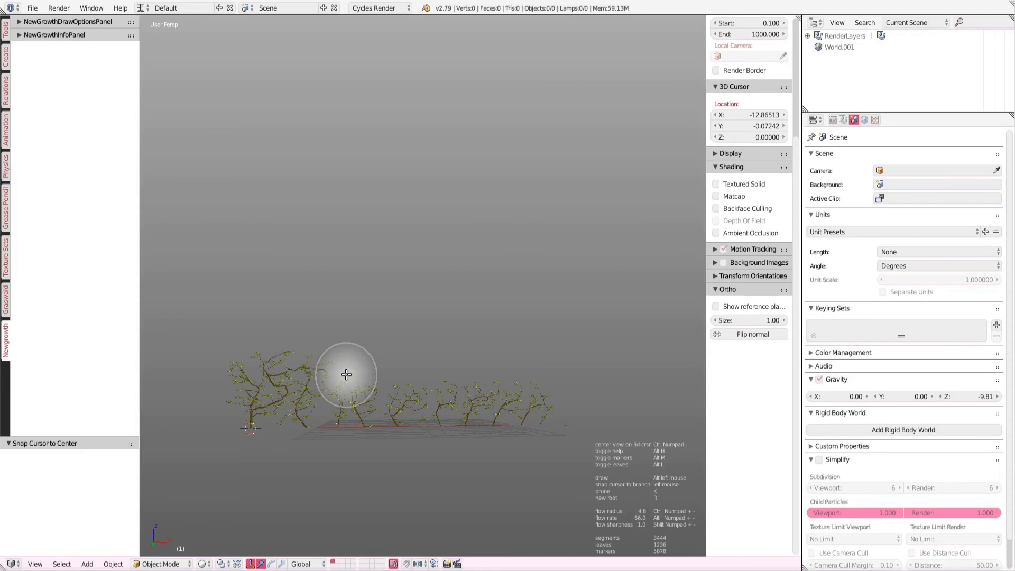
pyautogui.moveTo(340, 376)
pyautogui.keyDown('alt'); pyautogui.mouseDown()
pyautogui.moveTo(462, 371)
pyautogui.moveTo(565, 392)
pyautogui.moveTo(465, 358)
pyautogui.moveTo(317, 368)
pyautogui.moveTo(255, 361)
pyautogui.moveTo(366, 359)
pyautogui.moveTo(416, 377)
pyautogui.moveTo(526, 385)
pyautogui.mouseUp(); pyautogui.keyUp('alt')
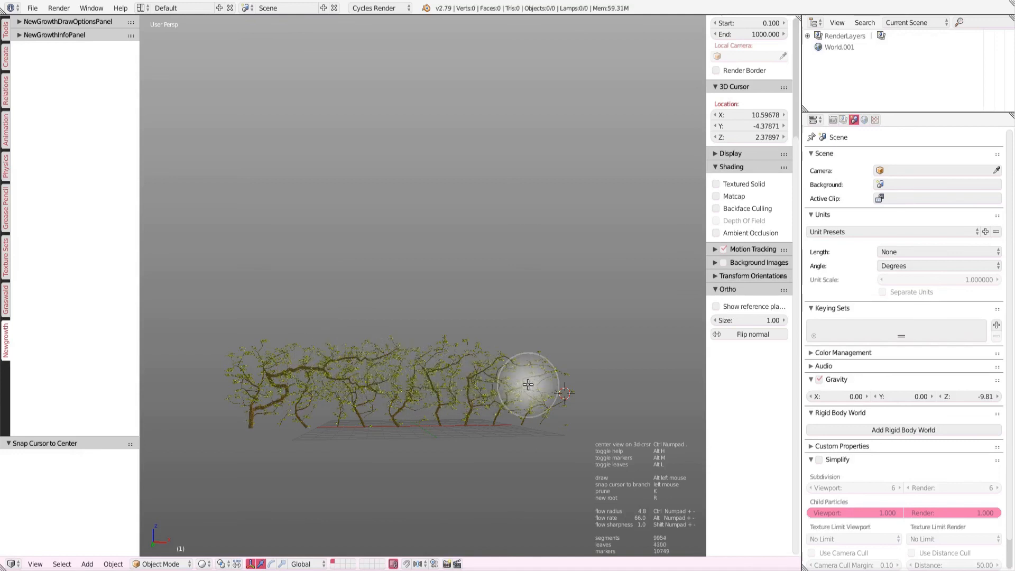
# Add growth on the side of the plant row while viewing it end-on
pyautogui.scroll(-1, 388, 374)
pyautogui.moveTo(388, 374)
pyautogui.mouseDown(button='middle')
pyautogui.moveTo(399, 390)
pyautogui.moveTo(517, 397)
pyautogui.moveTo(519, 380)
pyautogui.moveTo(506, 381)
pyautogui.mouseUp(button='middle')
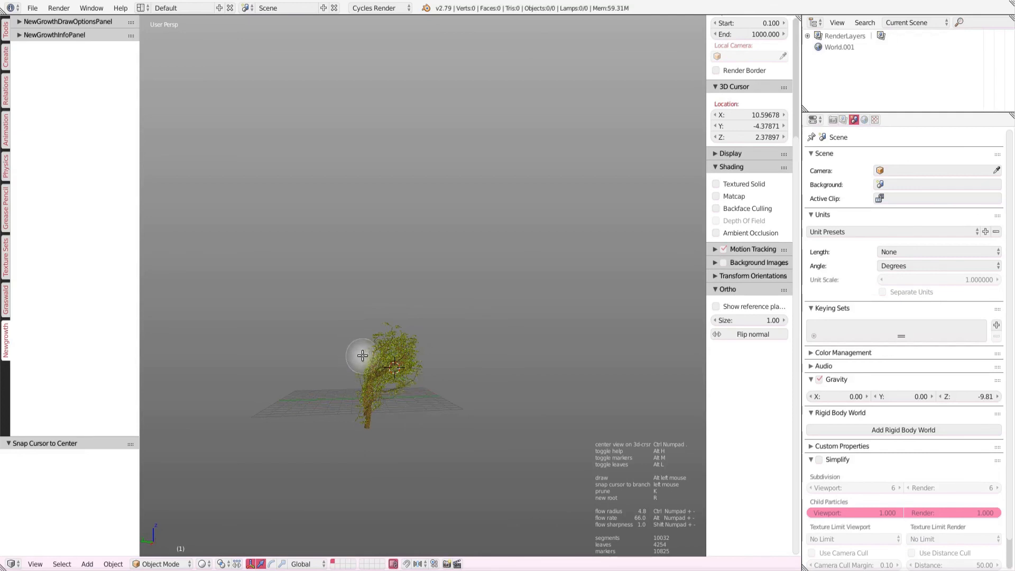
pyautogui.moveTo(424, 393); pyautogui.dragTo(395, 422, button='middle')
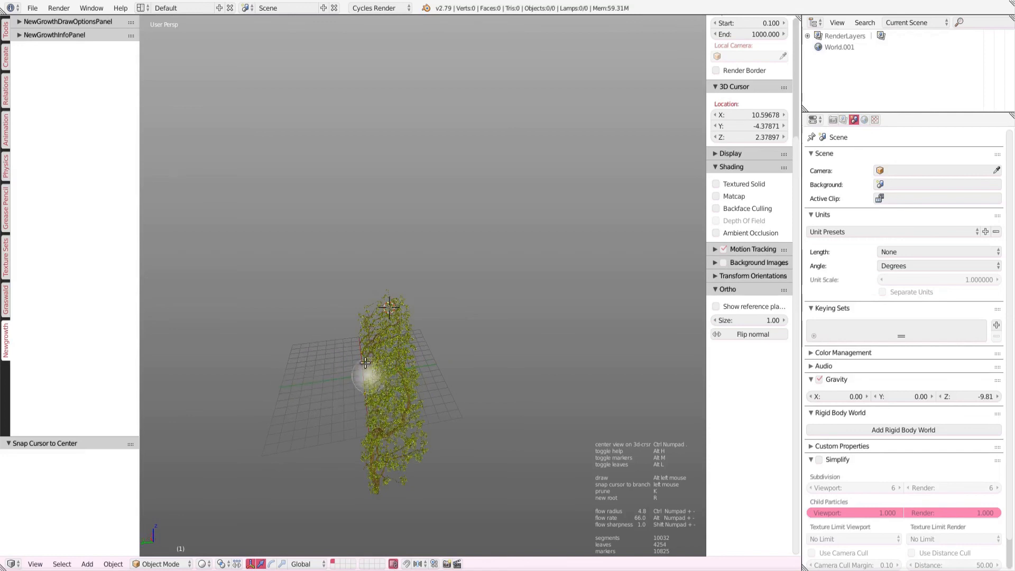
pyautogui.moveTo(370, 350); pyautogui.dragTo(317, 317, button='middle')
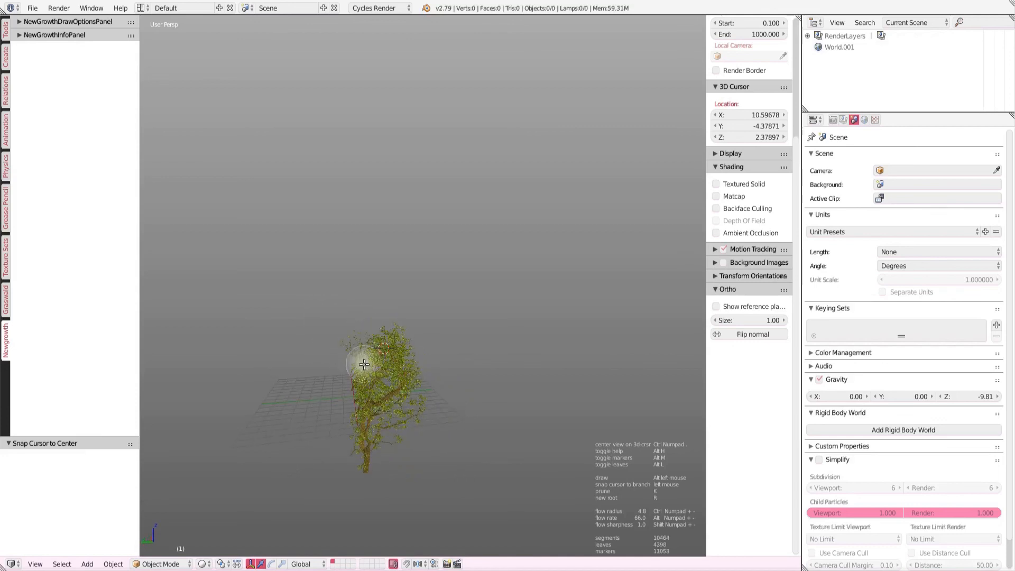
pyautogui.moveTo(367, 373); pyautogui.dragTo(471, 374, button='middle')
# Snap the cursor to a branch near the end of the row and grow more branches along the side from there
pyautogui.click(257, 369)
pyautogui.moveTo(257, 369); pyautogui.dragTo(308, 425, button='middle')
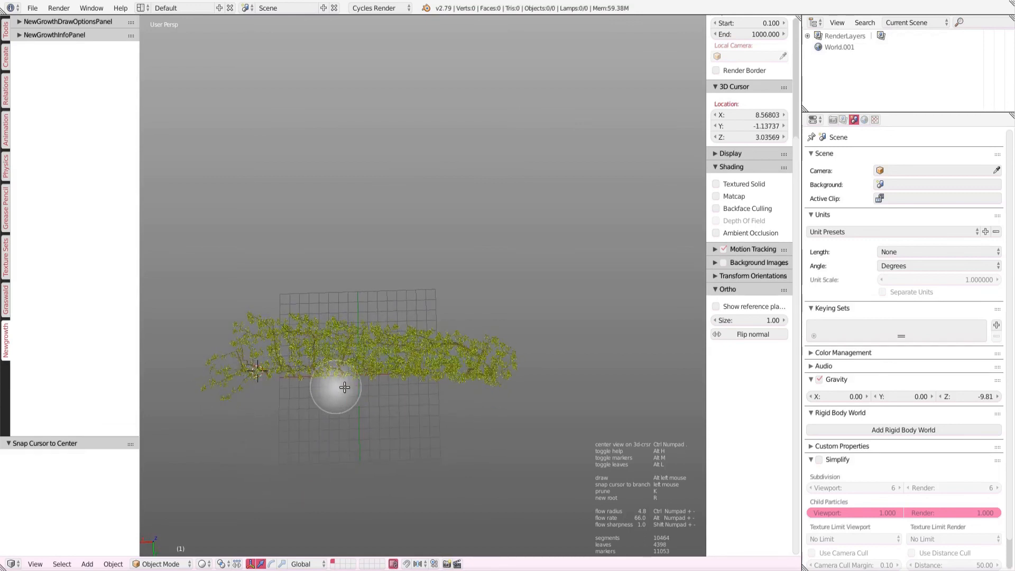
pyautogui.moveTo(345, 425)
pyautogui.mouseDown(button='middle')
pyautogui.moveTo(370, 311)
pyautogui.moveTo(354, 317)
pyautogui.moveTo(363, 333)
pyautogui.mouseUp(button='middle')
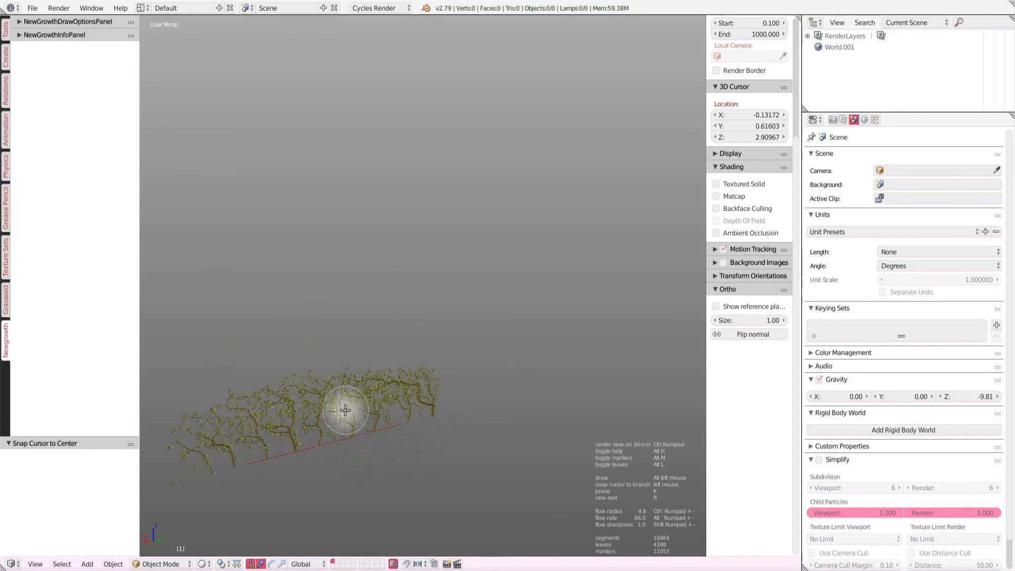
pyautogui.click(219, 467)
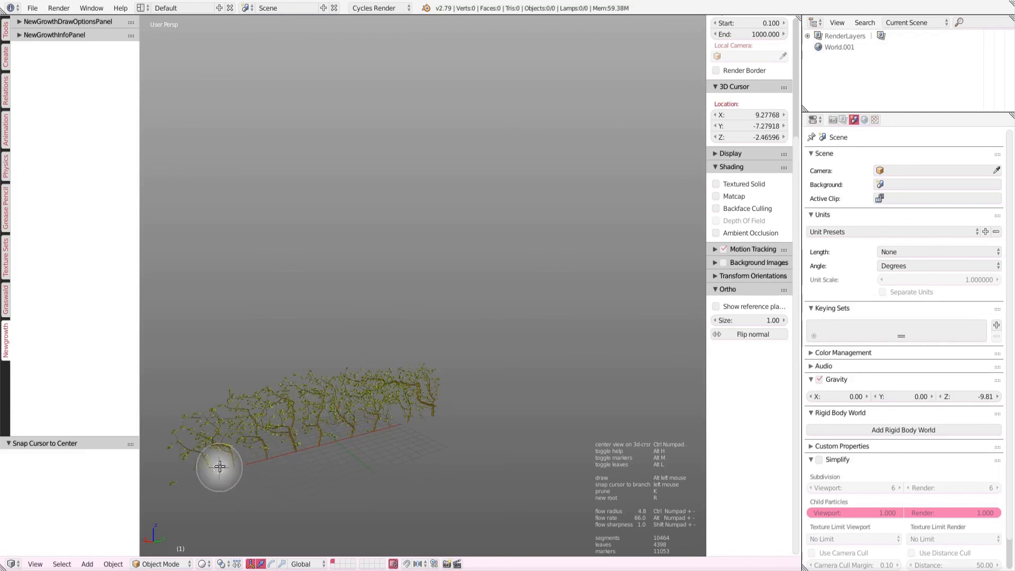
pyautogui.click(201, 431)
pyautogui.moveTo(229, 429)
pyautogui.keyDown('alt'); pyautogui.mouseDown()
pyautogui.moveTo(410, 389)
pyautogui.moveTo(208, 426)
pyautogui.moveTo(257, 434)
pyautogui.mouseUp(); pyautogui.keyUp('alt')
pyautogui.moveTo(258, 434); pyautogui.dragTo(345, 451, button='middle')
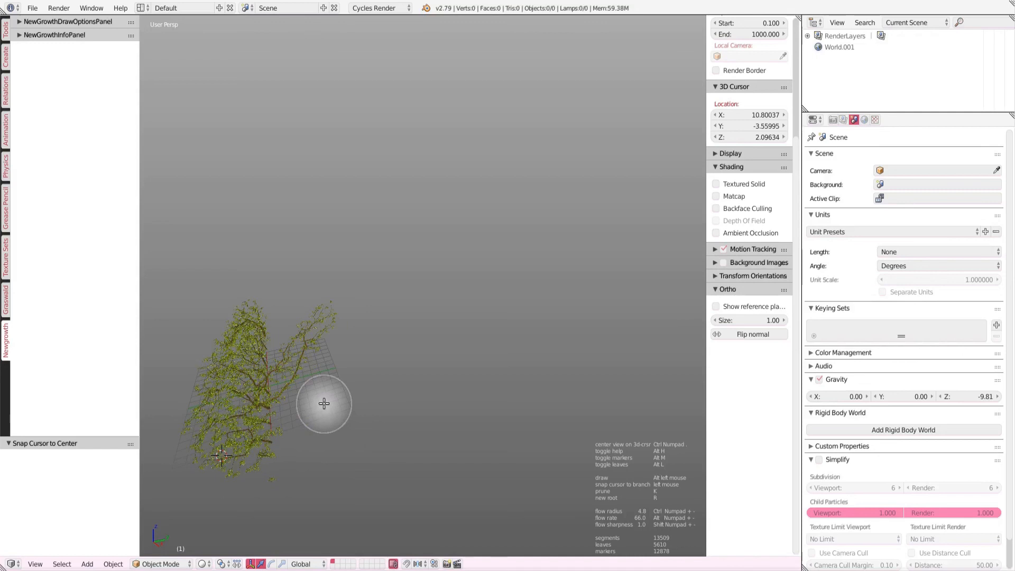
# Prune the stray branch sticking out sideways from the row, snapping the cursor to successive cut points on it
pyautogui.moveTo(324, 403)
pyautogui.mouseDown(button='middle')
pyautogui.moveTo(388, 407)
pyautogui.moveTo(446, 457)
pyautogui.moveTo(339, 473)
pyautogui.mouseUp(button='middle')
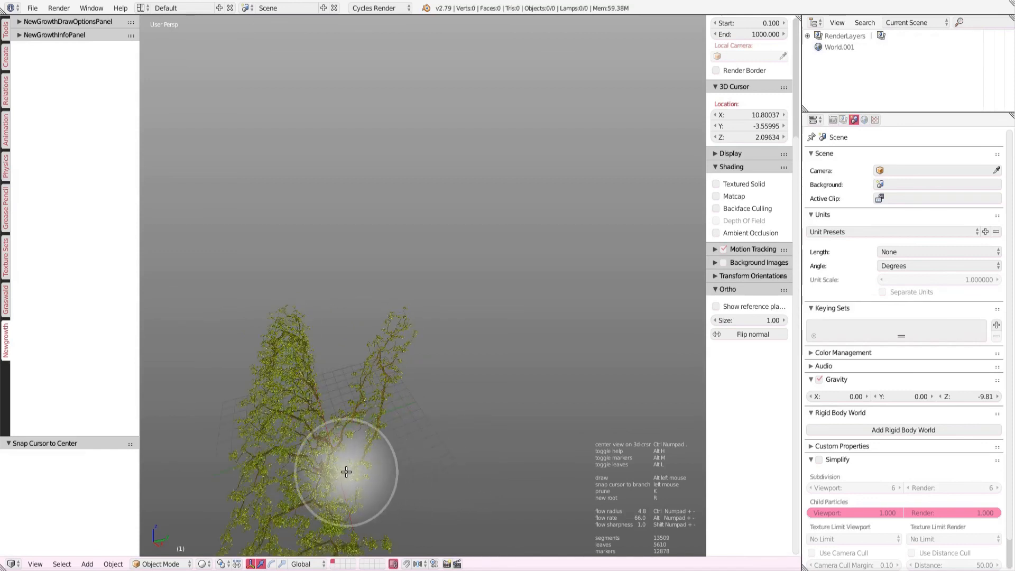
pyautogui.click(344, 470)
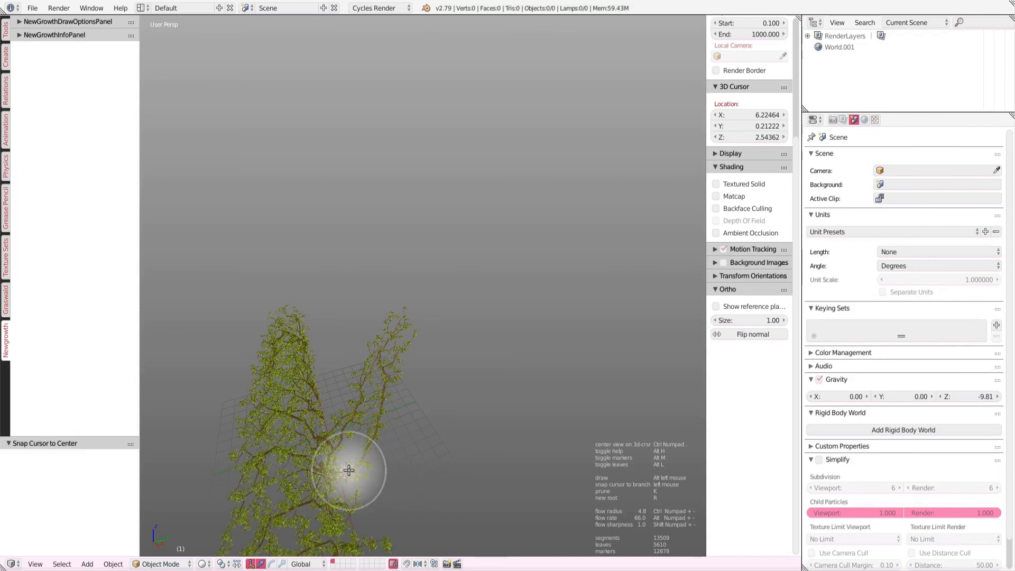
pyautogui.press('k')
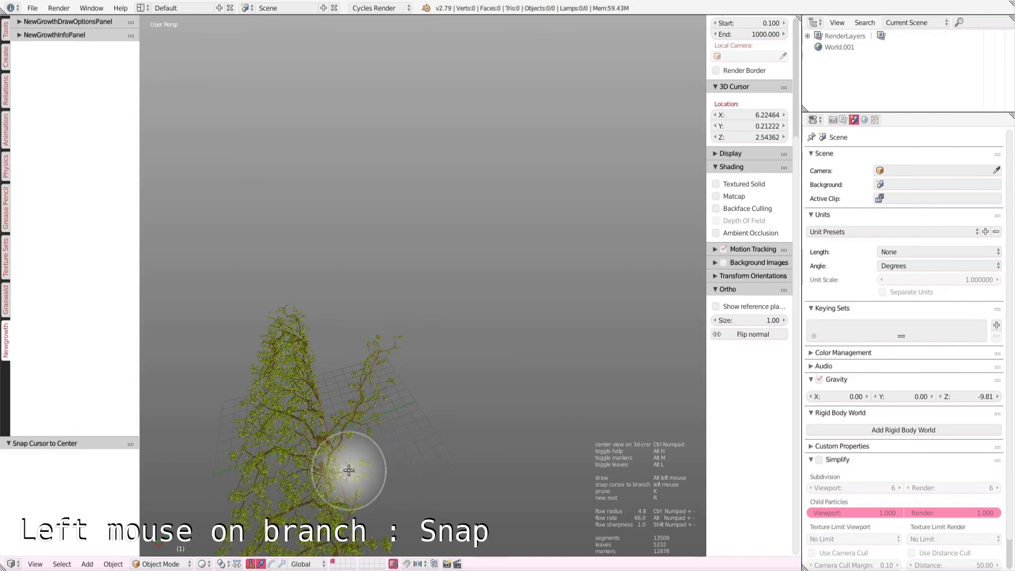
pyautogui.click(336, 446)
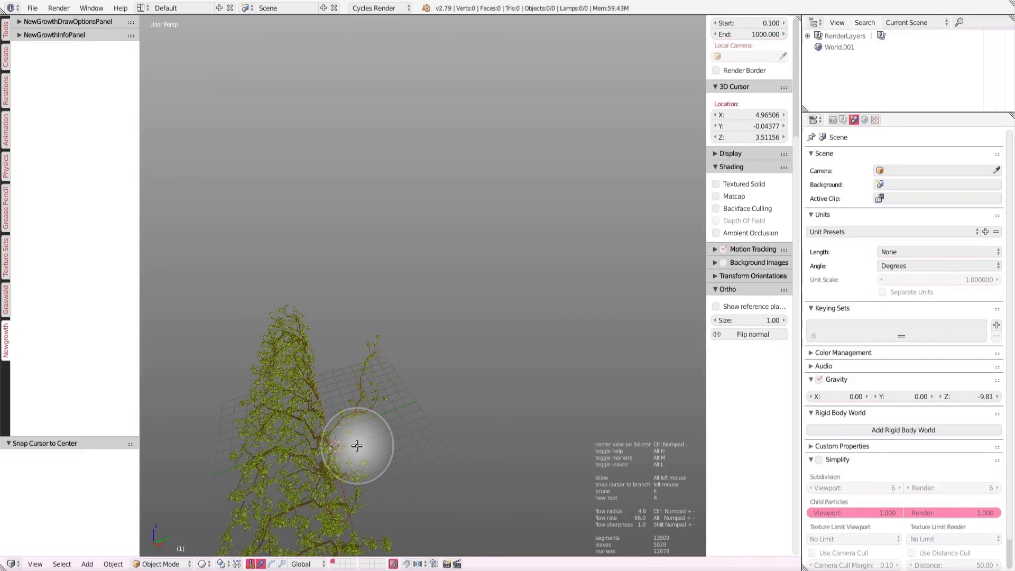
pyautogui.press('k')
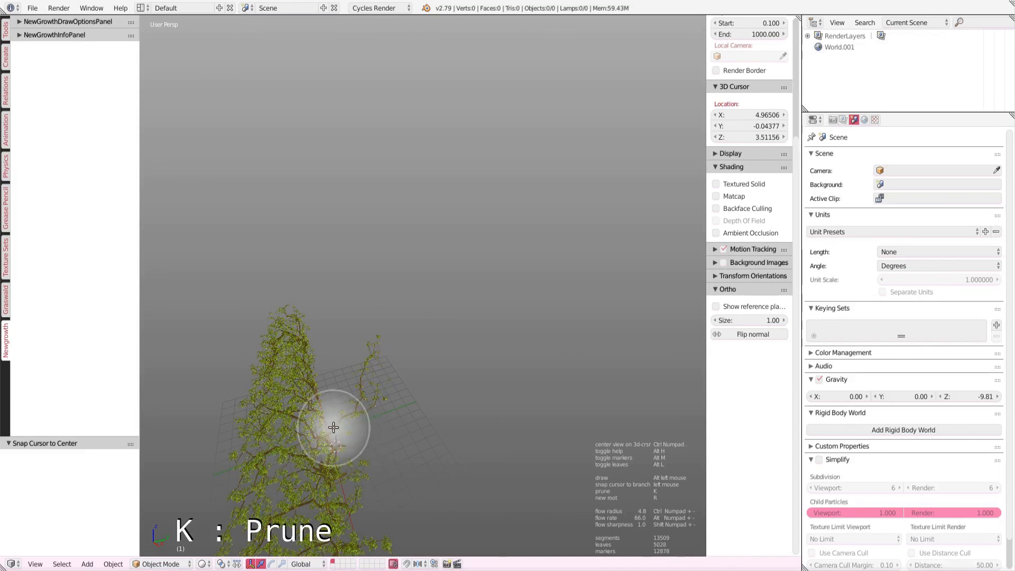
pyautogui.click(333, 427)
# Finish the branch drawing and convert the grown row of plants into a trunk skeleton
pyautogui.moveTo(380, 469)
pyautogui.mouseDown(button='middle')
pyautogui.moveTo(271, 471)
pyautogui.moveTo(347, 464)
pyautogui.moveTo(335, 475)
pyautogui.moveTo(428, 438)
pyautogui.moveTo(273, 470)
pyautogui.moveTo(339, 472)
pyautogui.mouseUp(button='middle')
pyautogui.keyDown('alt'); pyautogui.moveTo(338, 471); pyautogui.dragTo(359, 462); pyautogui.keyUp('alt')
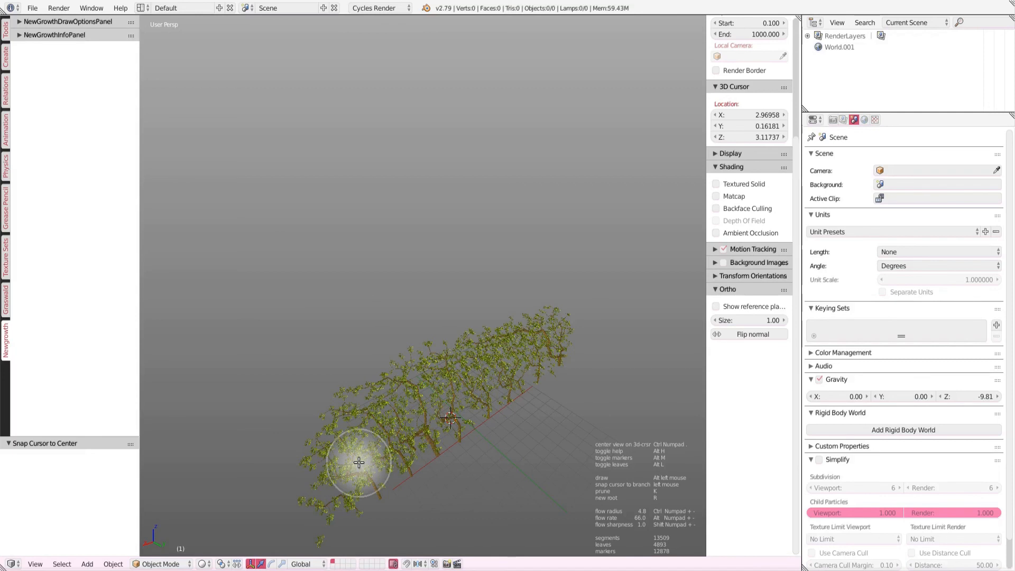
pyautogui.press('Return')
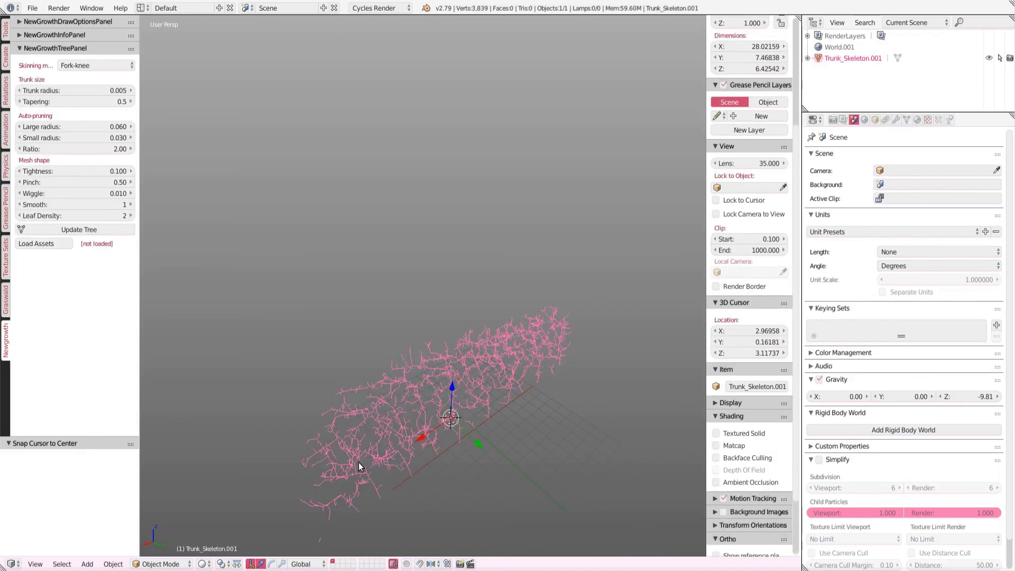